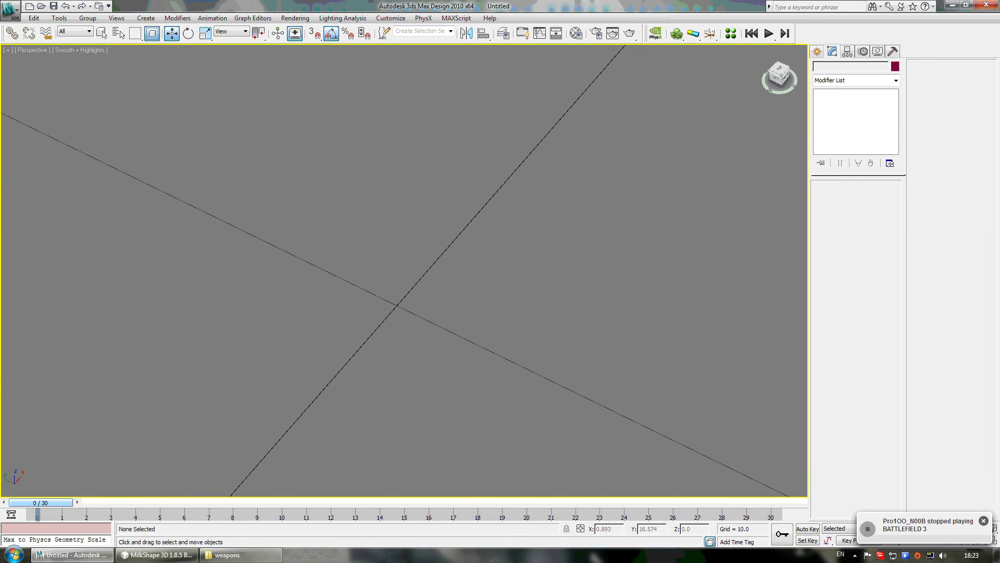
middle_drag(531, 357, 490, 299)
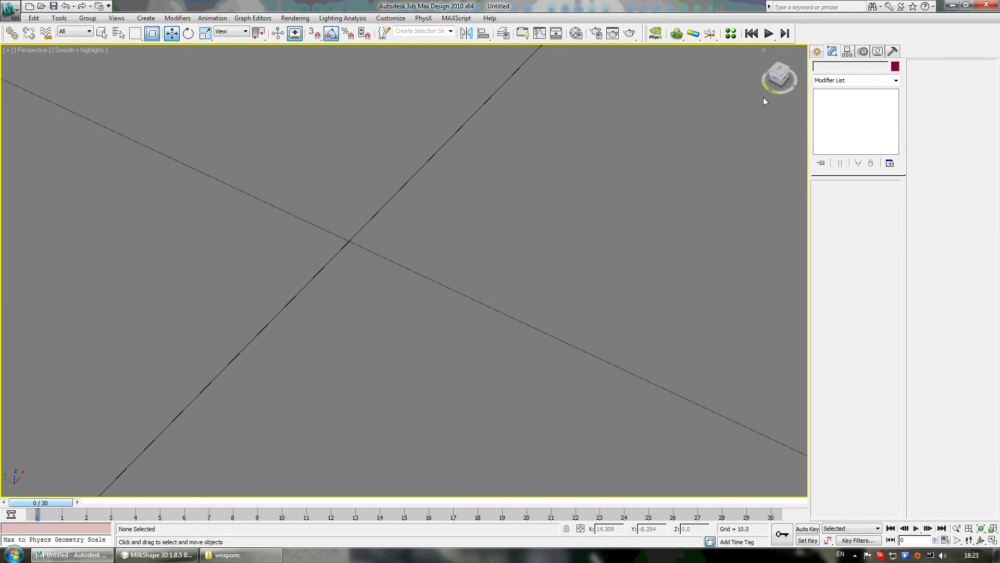
click(785, 79)
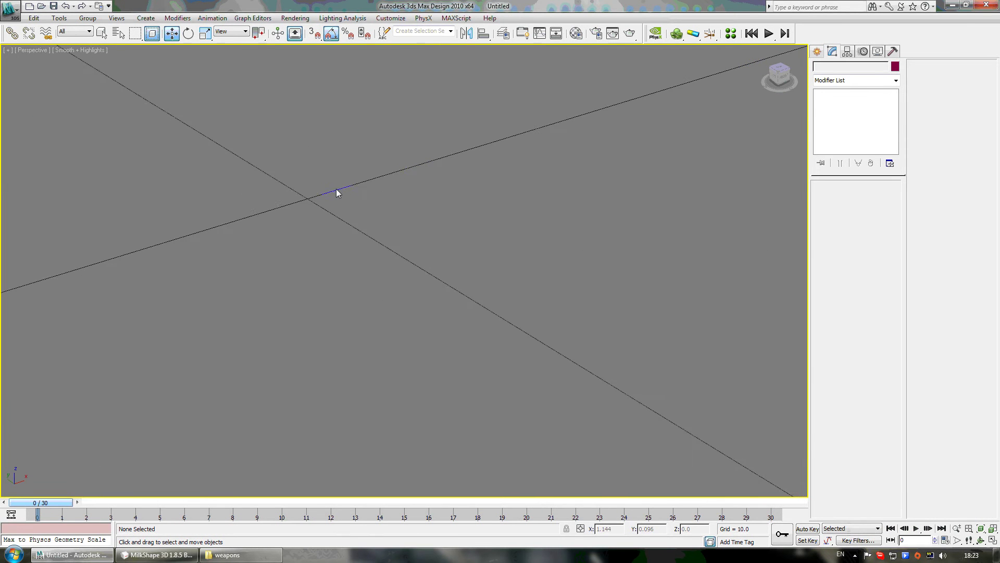
middle_drag(337, 190, 462, 221)
click(784, 77)
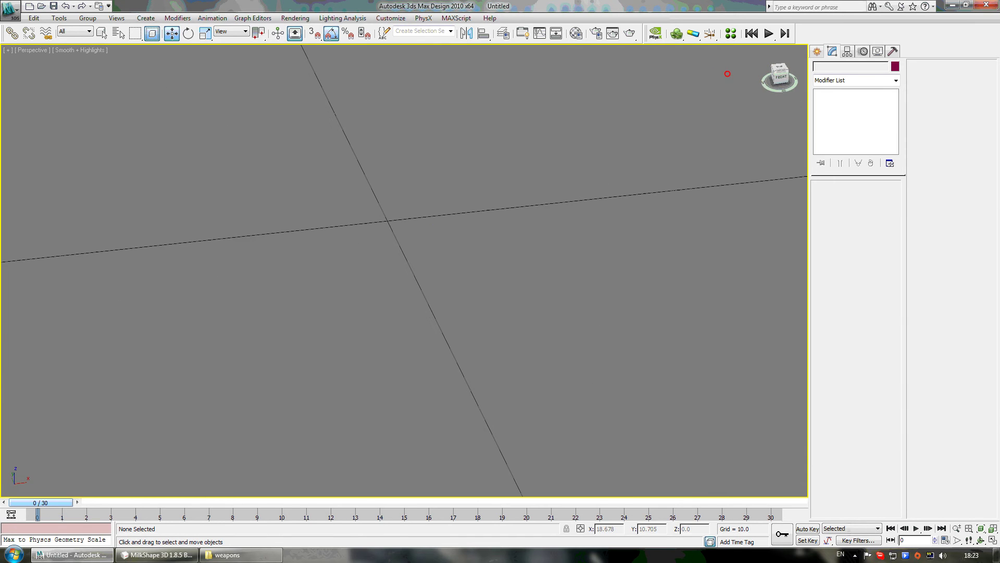
middle_drag(437, 178, 516, 285)
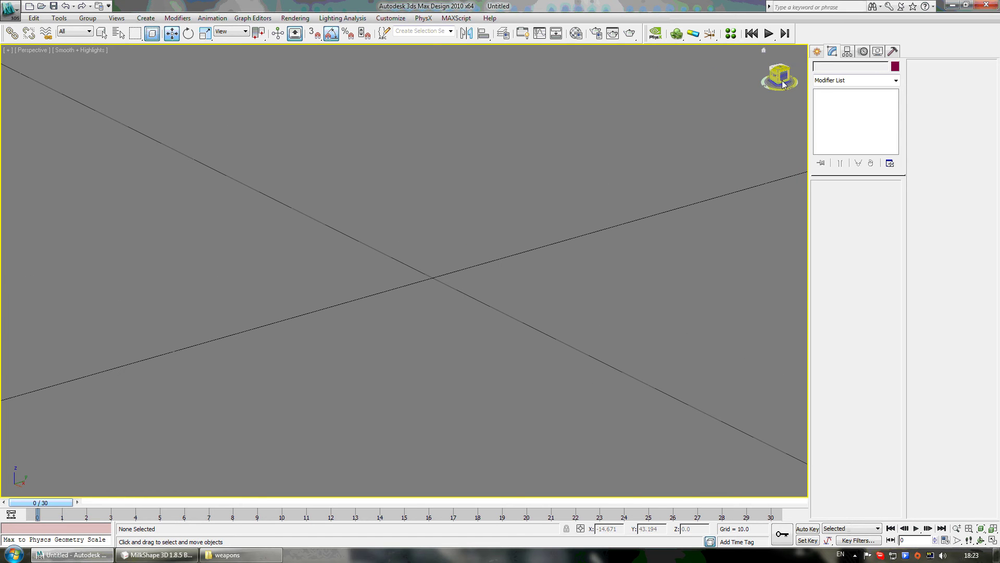
click(782, 83)
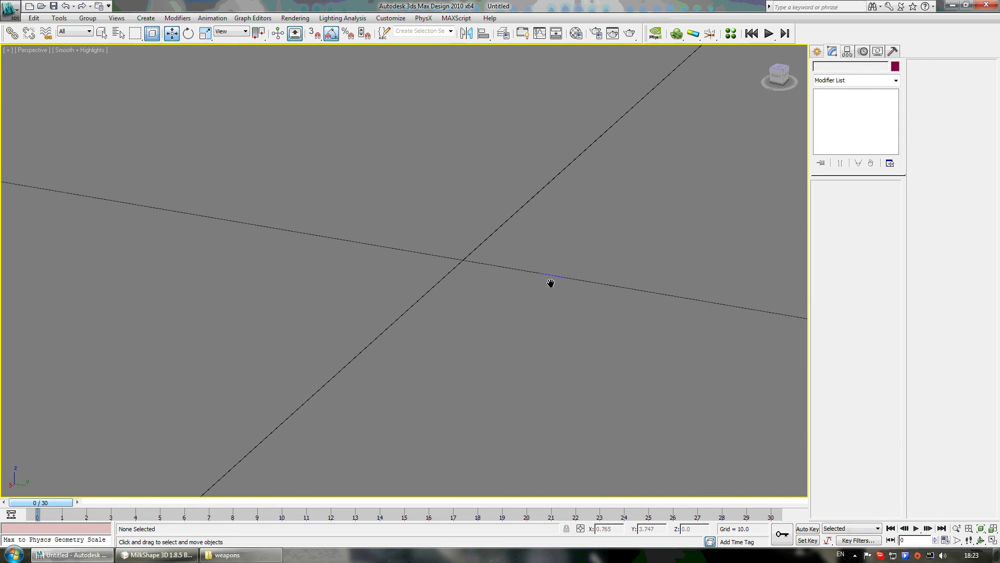
click(95, 555)
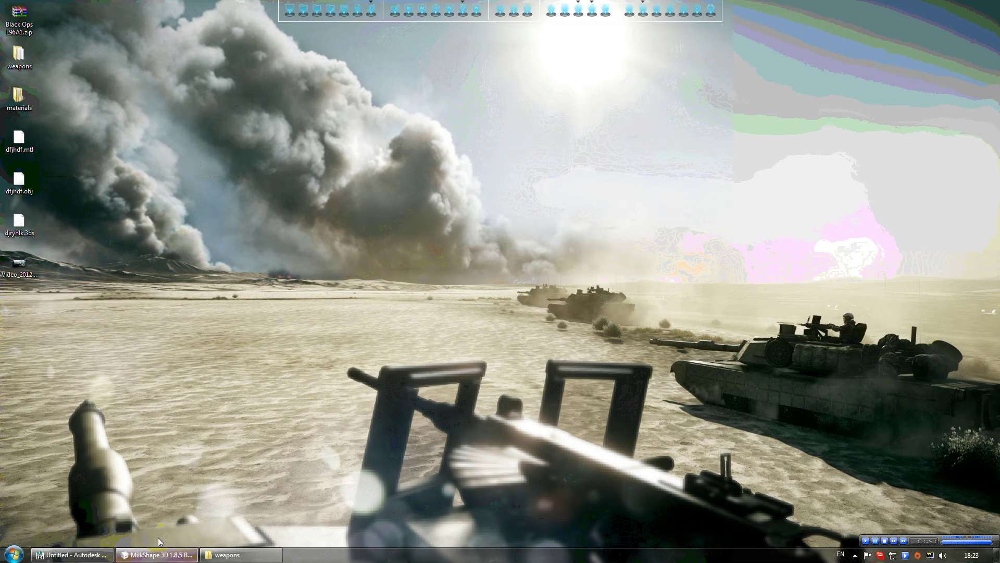
mouse_move(158, 560)
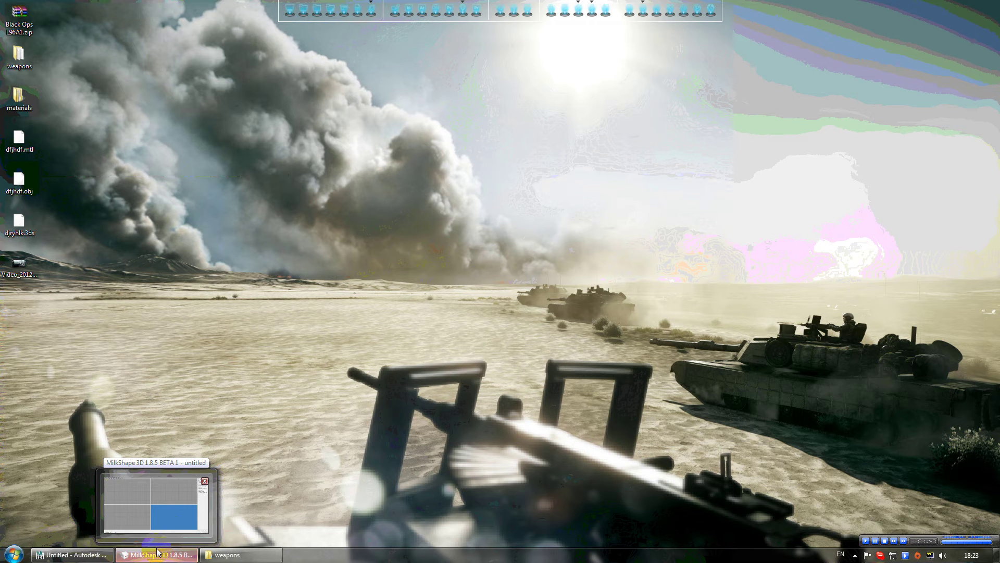
click(286, 520)
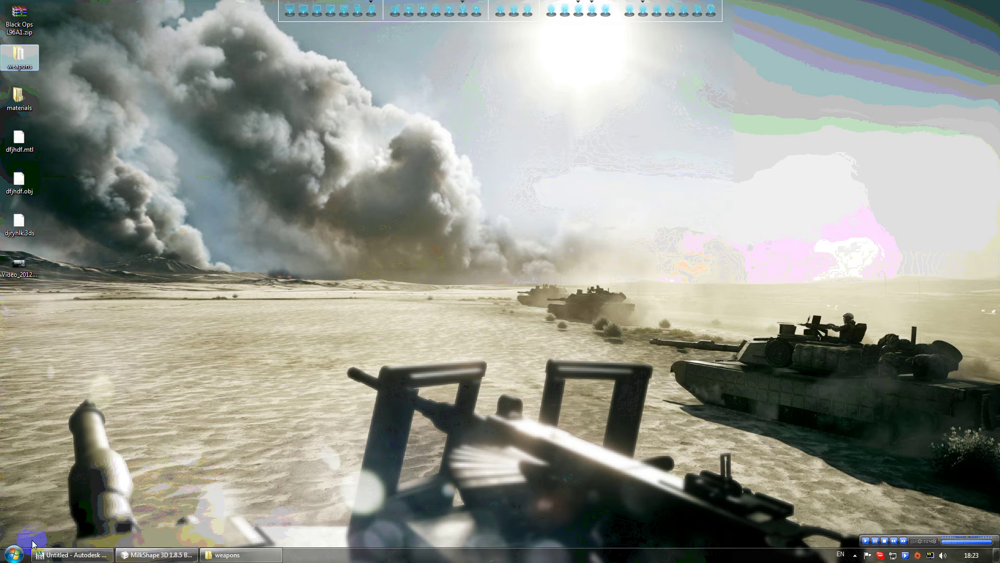
click(70, 555)
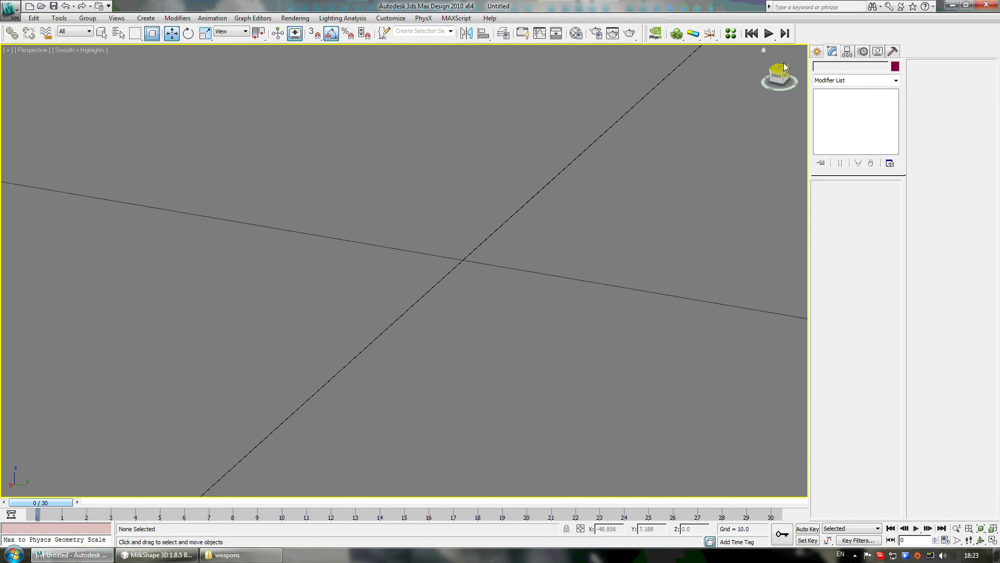
drag(778, 75, 748, 77)
middle_drag(539, 231, 444, 245)
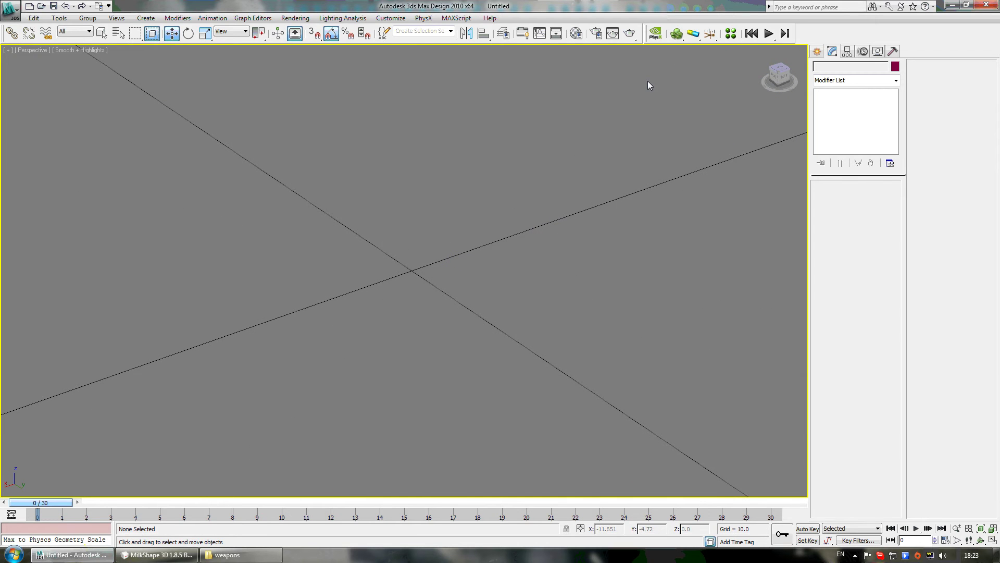
click(69, 555)
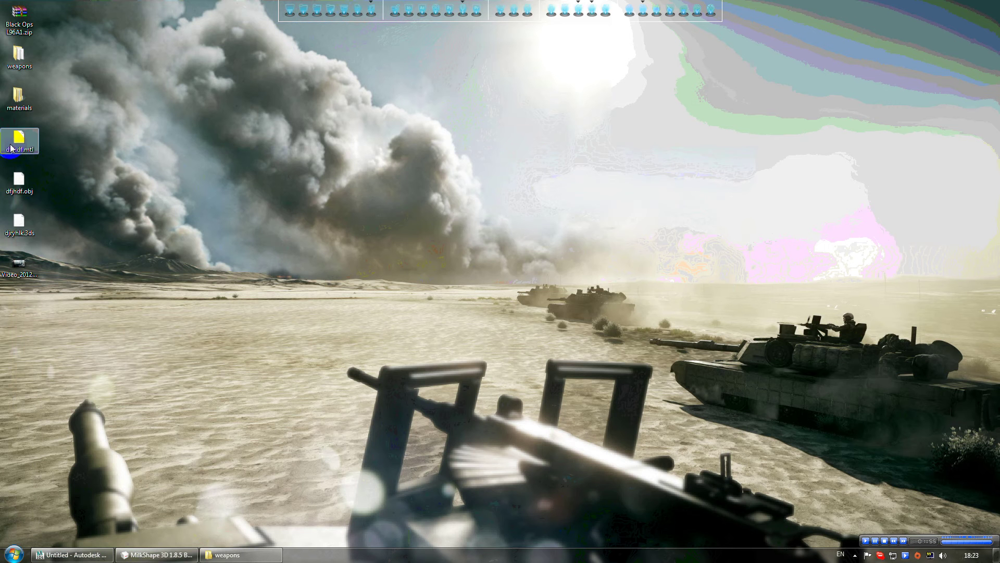
double_click(21, 100)
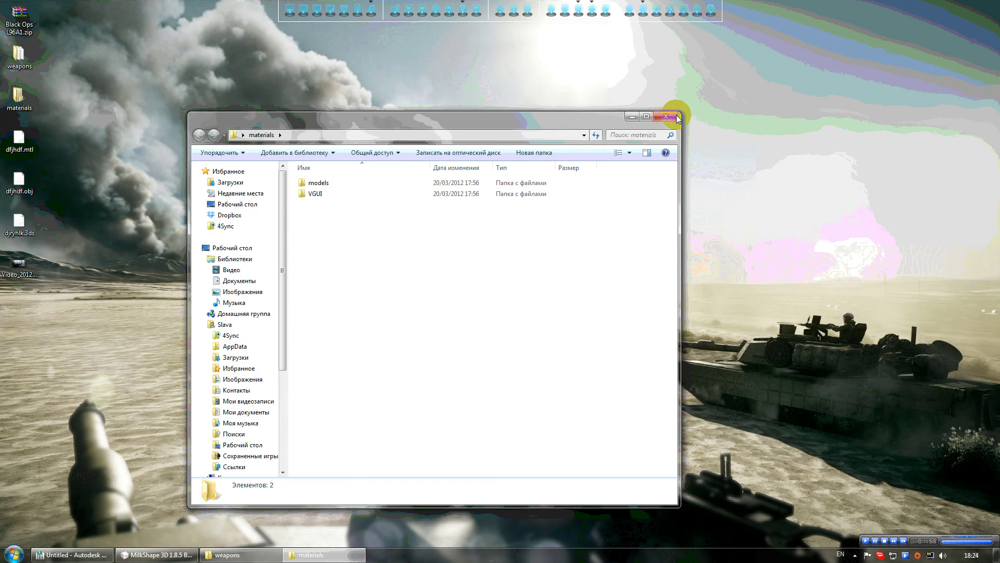
key(alt+F4)
Open w_pist_ct1911.mdl from the weapons folder in Object Viewer and export it to the desktop as OBJ, replacing dfjhdf.obj.
double_click(19, 58)
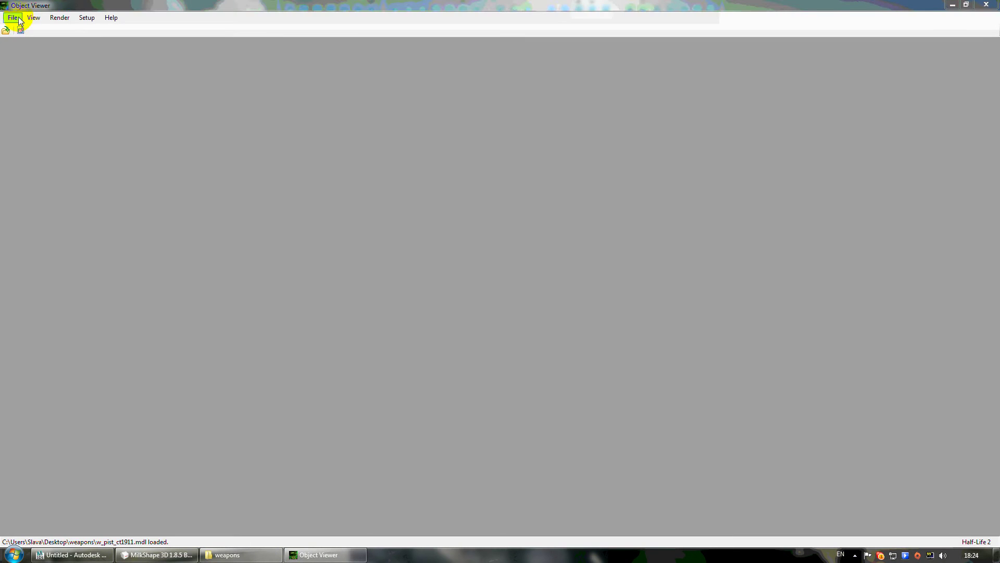
click(16, 18)
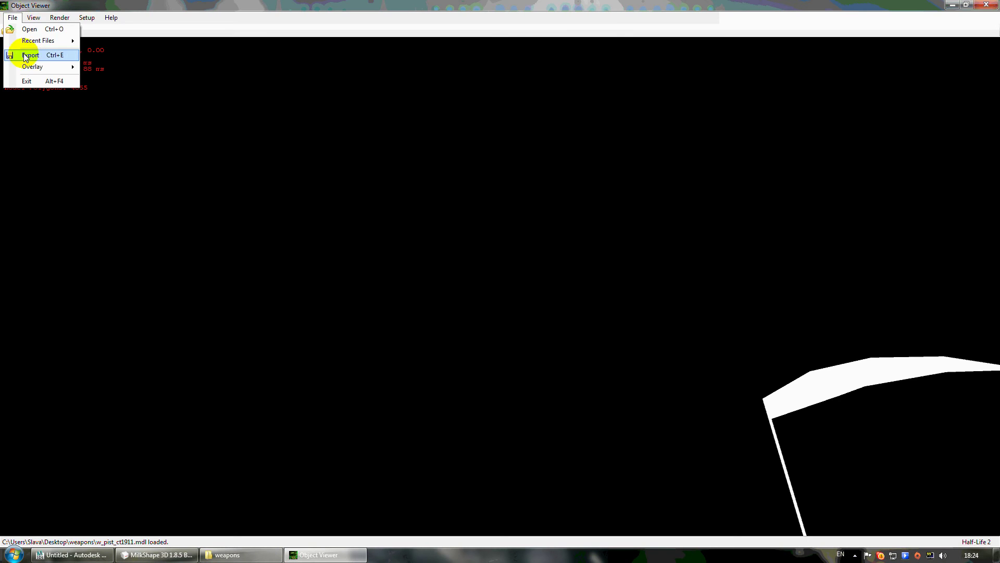
click(36, 56)
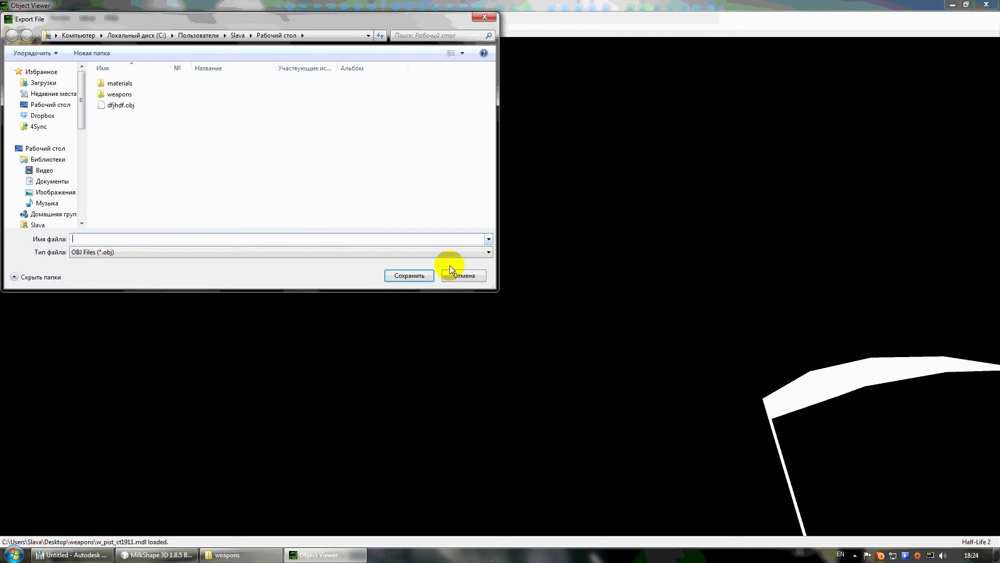
click(125, 105)
click(404, 275)
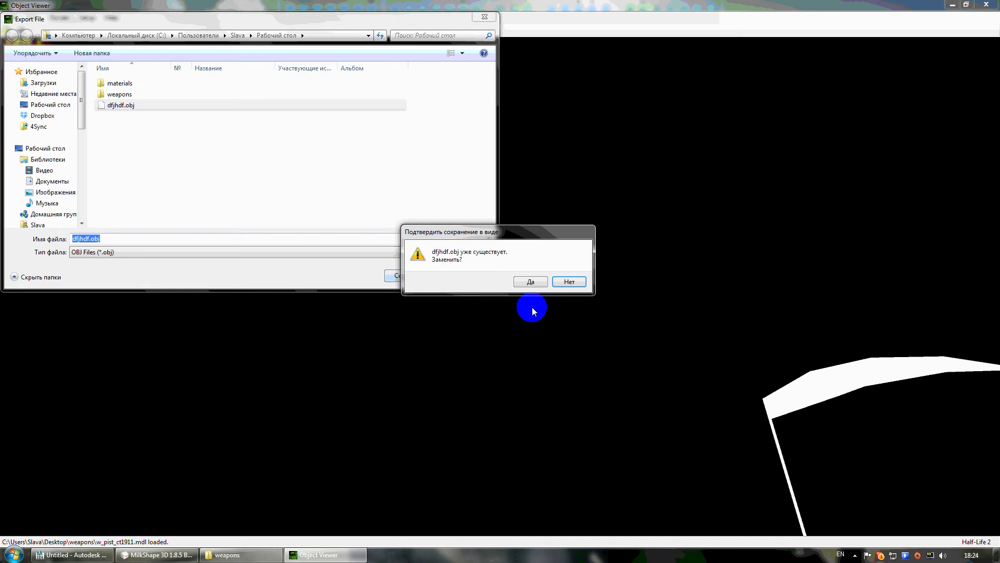
click(529, 282)
click(984, 7)
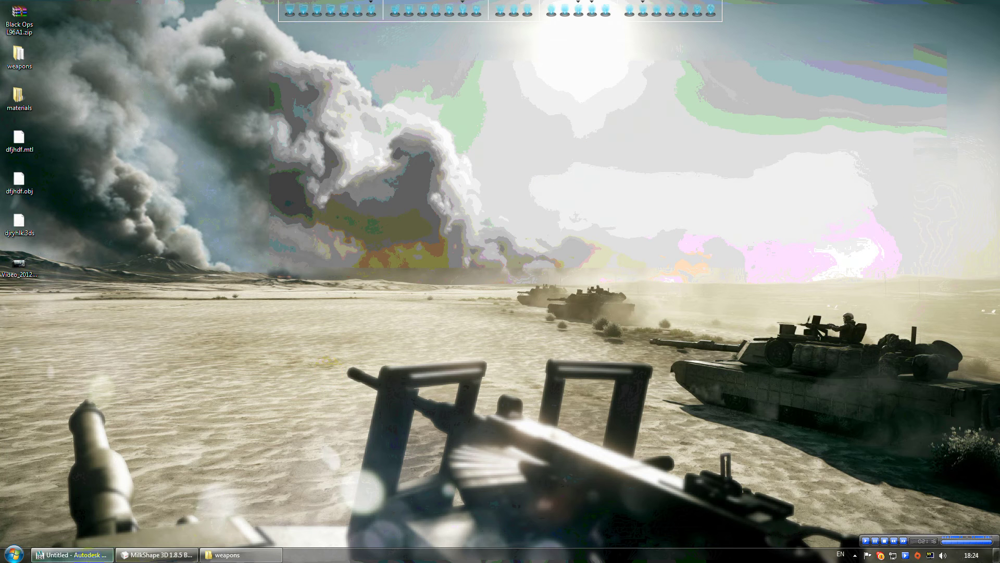
Switch to MilkShape 3D and import dfjhdf.obj from the desktop as a Wavefront OBJ.
click(157, 554)
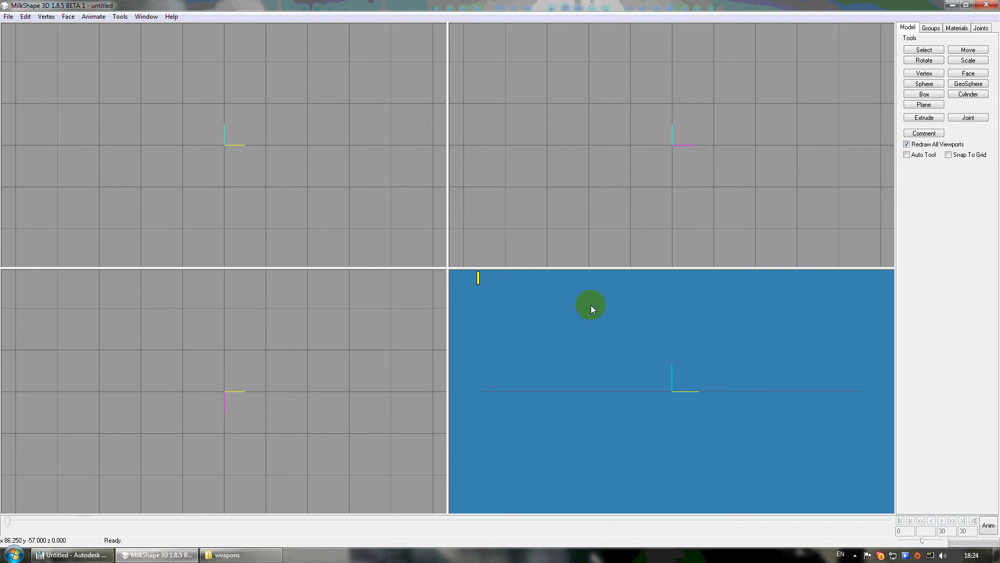
drag(688, 361, 684, 394)
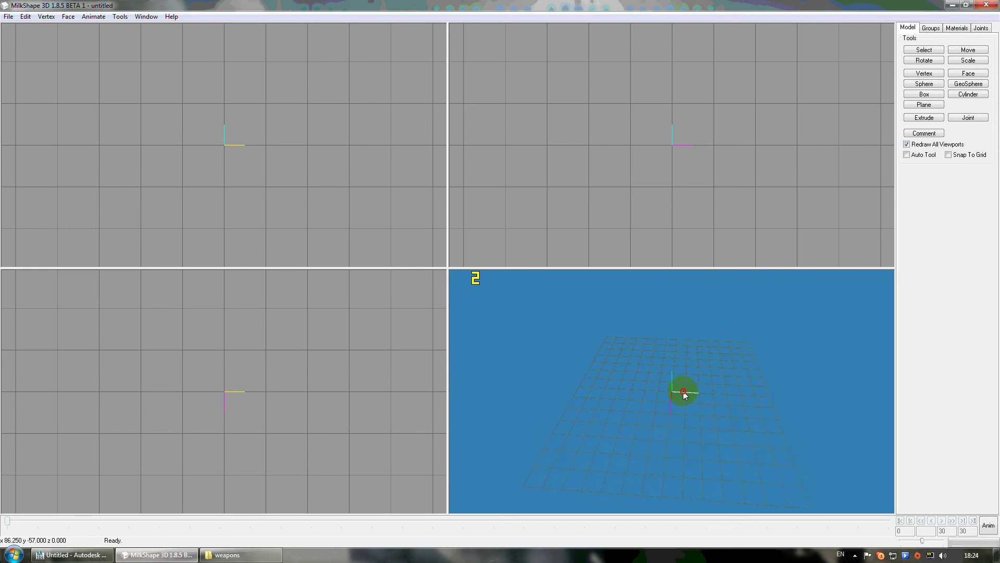
click(10, 16)
mouse_move(78, 89)
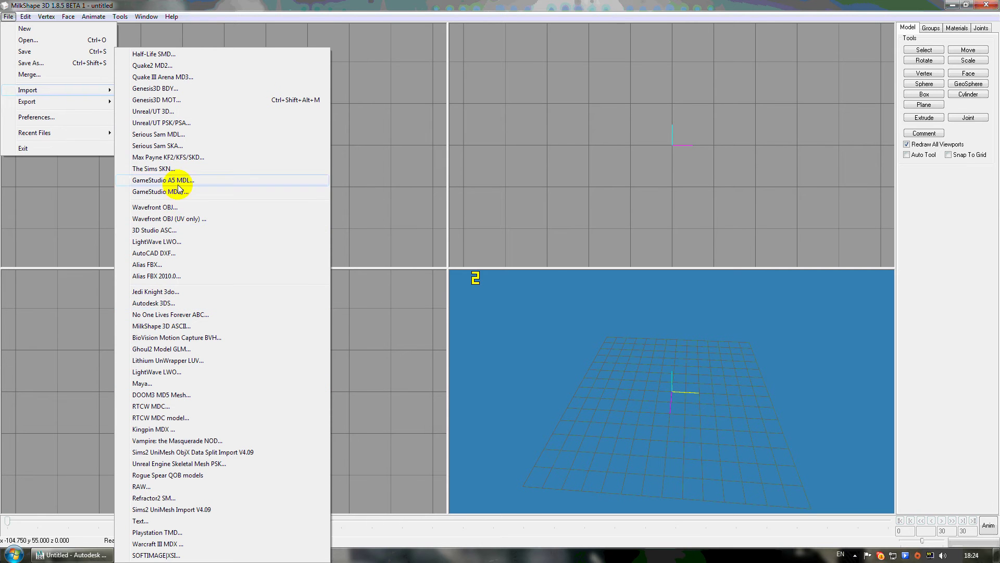
click(185, 207)
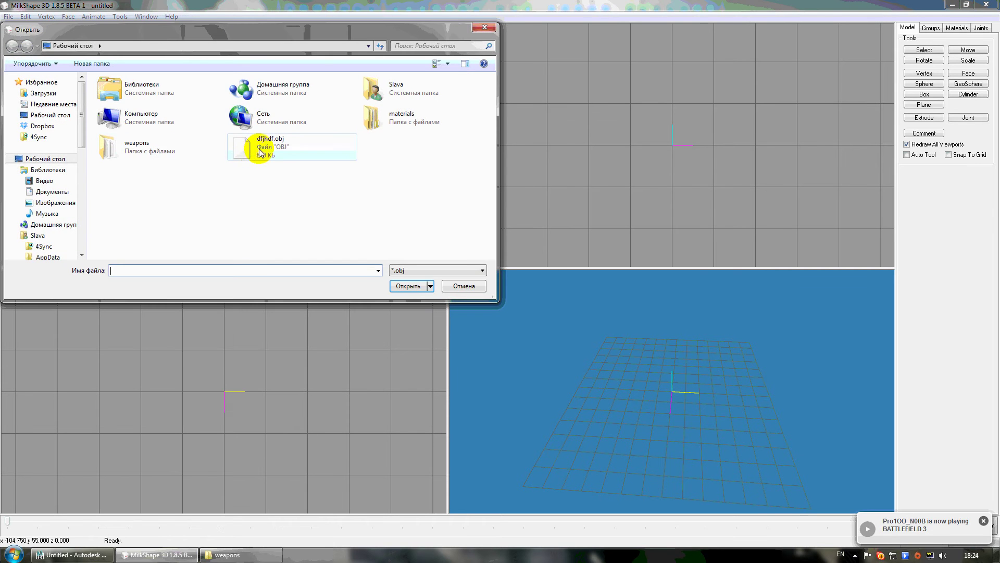
double_click(263, 149)
Apply Smooth All to the faces of the imported pistol mesh.
drag(633, 349, 721, 429)
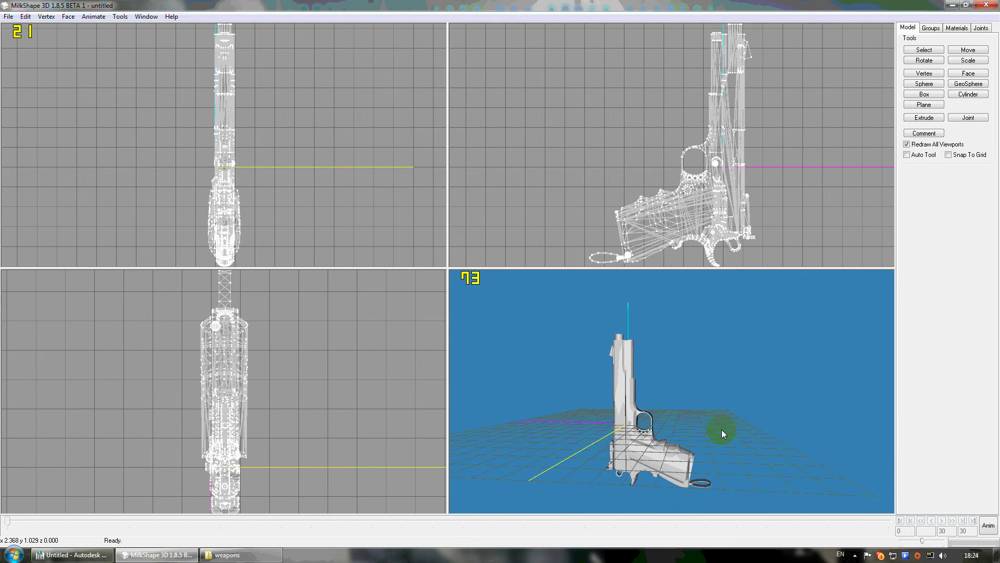
scroll(721, 429, up, 5)
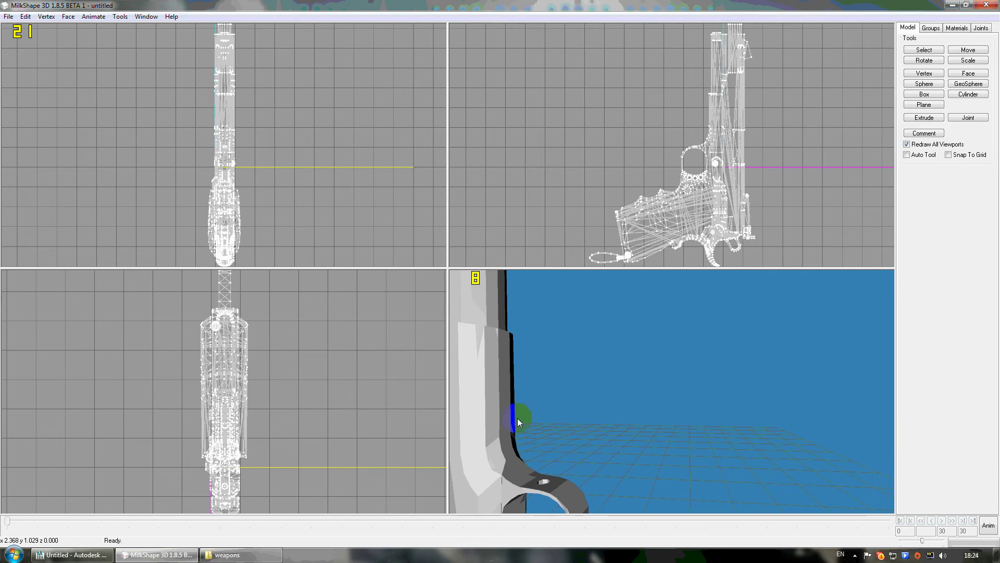
drag(686, 381, 538, 477)
scroll(527, 470, up, 1)
scroll(526, 470, down, 2)
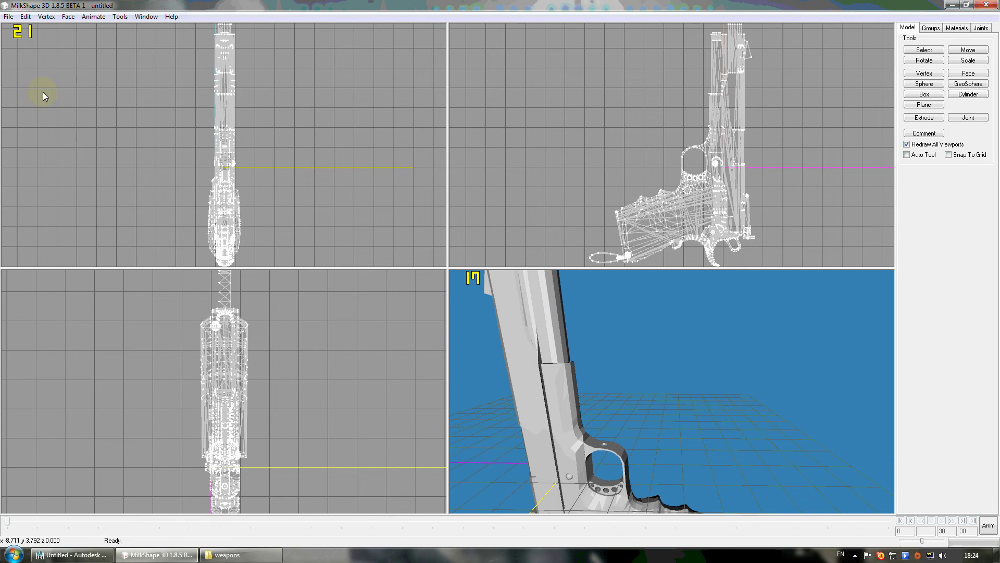
click(67, 21)
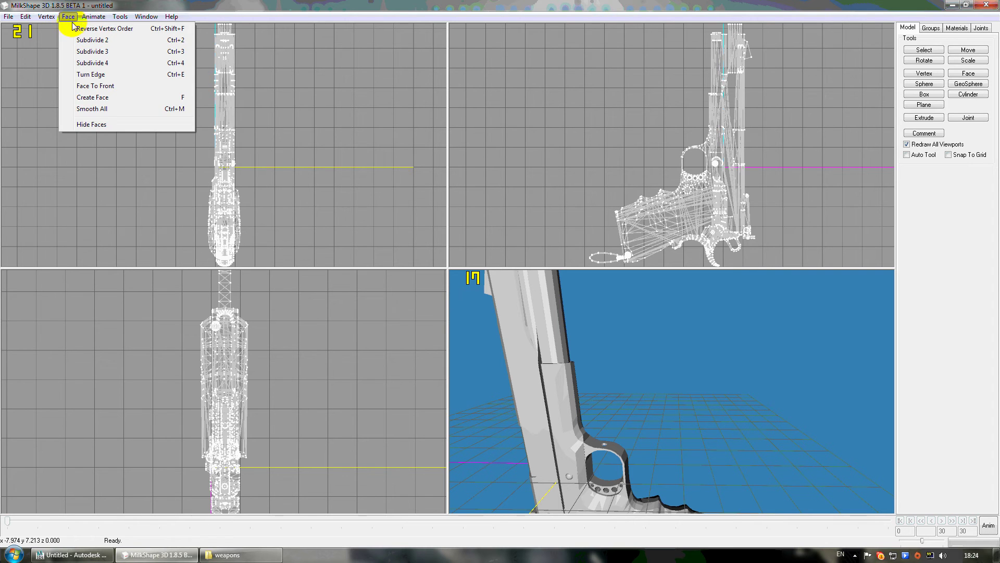
click(93, 109)
mouse_move(592, 397)
mouse_down()
mouse_move(563, 386)
mouse_move(570, 408)
mouse_move(781, 357)
mouse_move(799, 402)
mouse_move(553, 381)
mouse_move(476, 395)
mouse_move(579, 388)
mouse_move(612, 374)
mouse_move(598, 415)
mouse_up()
scroll(598, 415, down, 4)
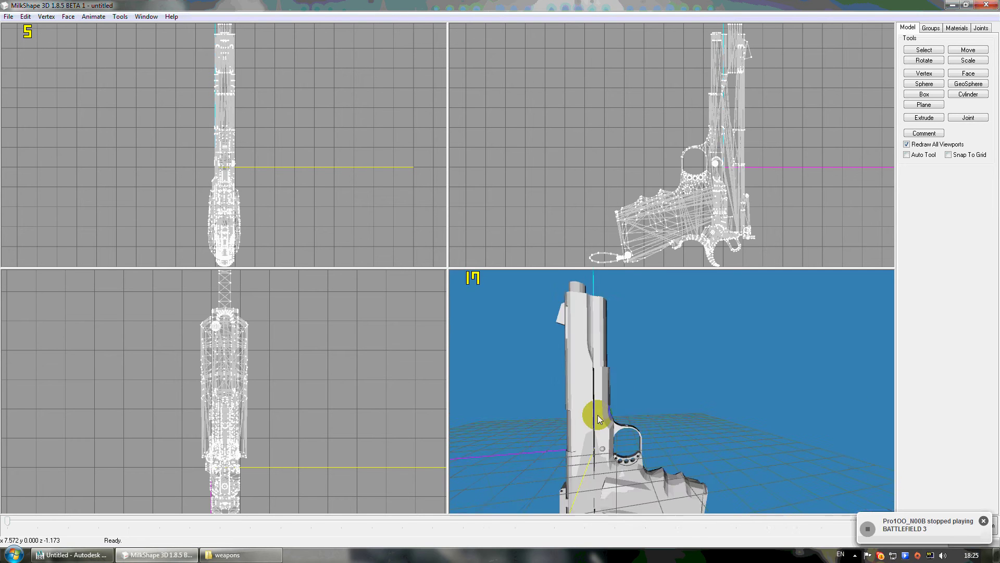
Export the pistol in Autodesk 3DS format over djryhlk.3ds on the desktop, accepting truncated unique mesh names.
click(8, 16)
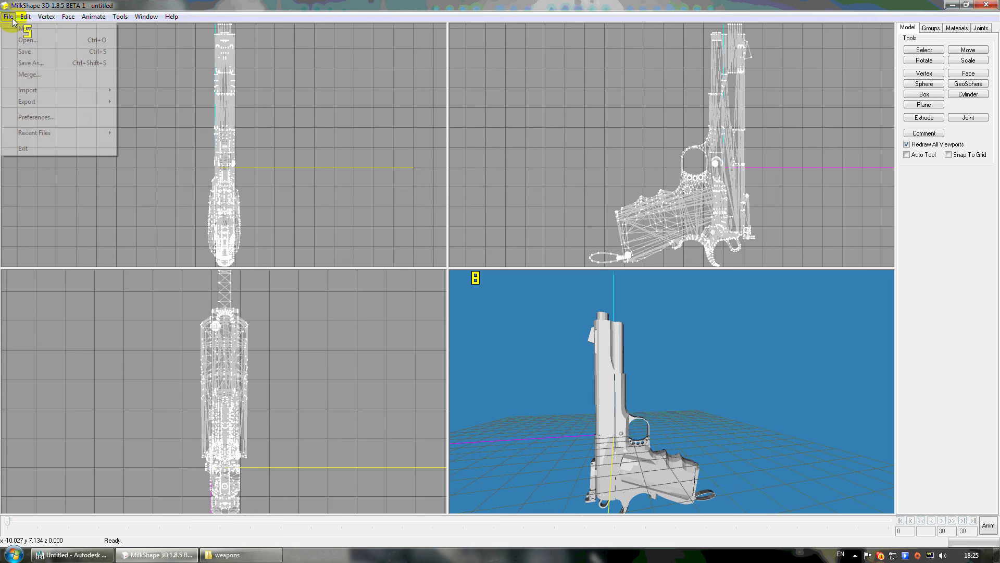
mouse_move(48, 100)
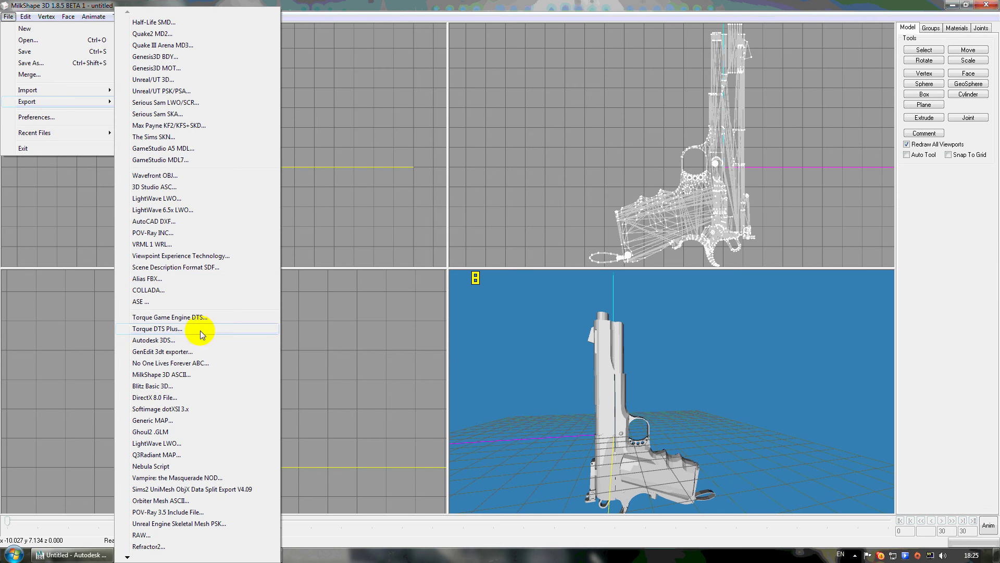
click(170, 342)
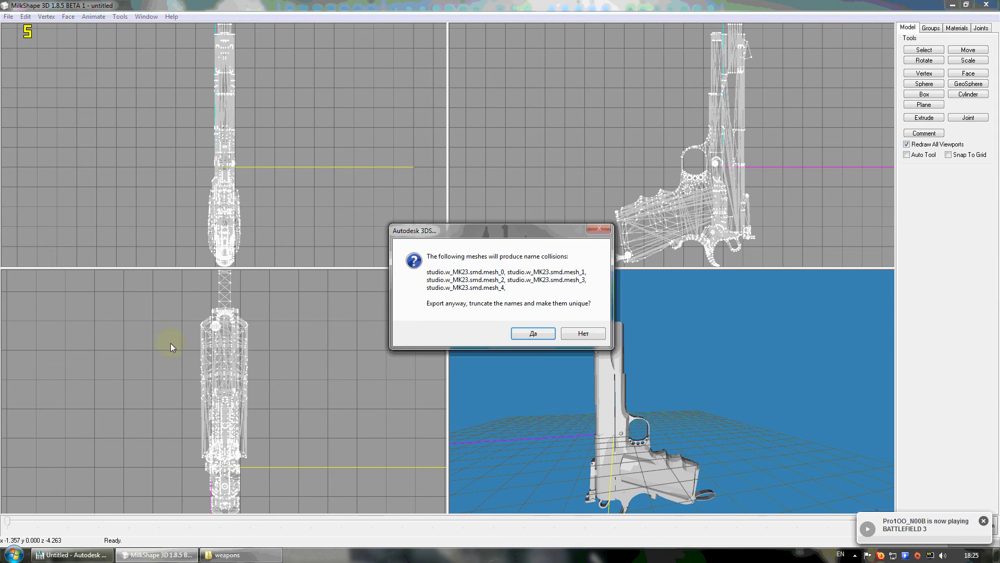
click(522, 337)
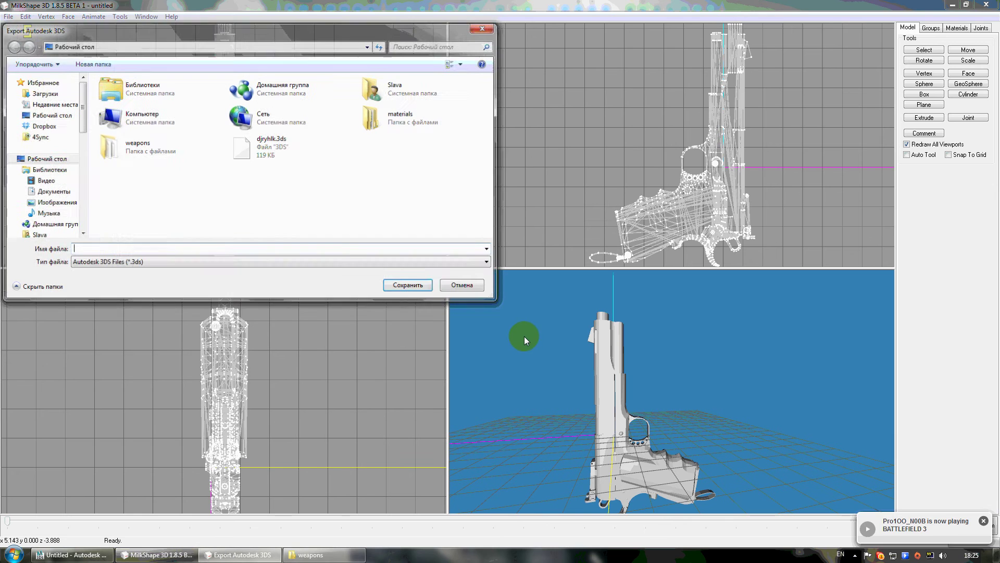
click(275, 151)
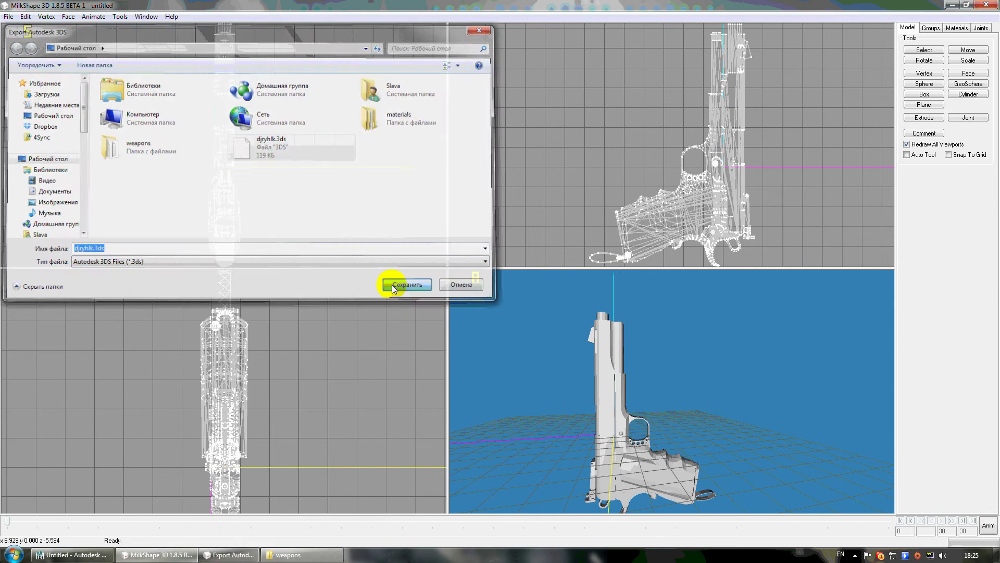
click(392, 284)
Minimize MilkShape 3D and switch to the empty 3ds Max Design 2010 scene.
click(953, 5)
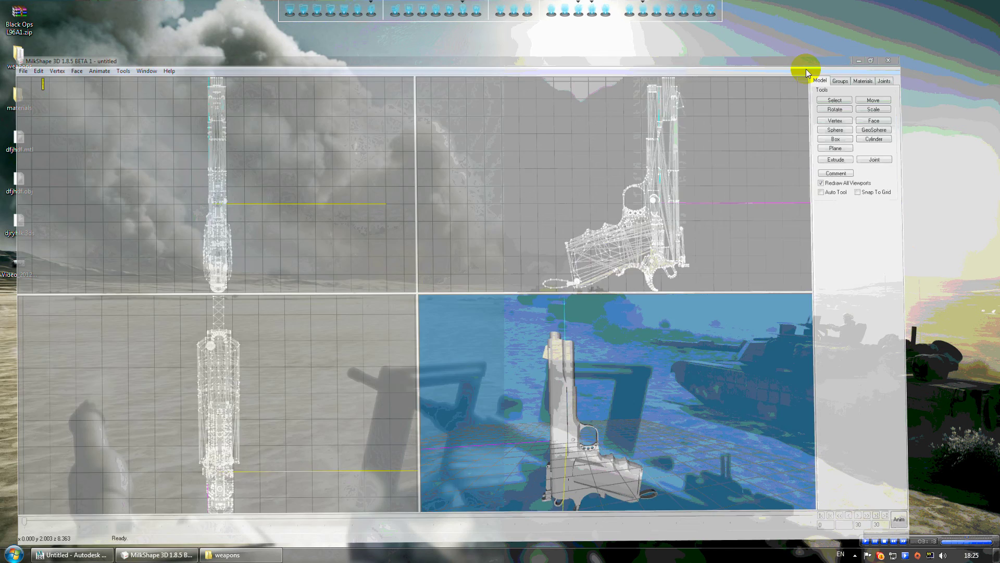
click(65, 555)
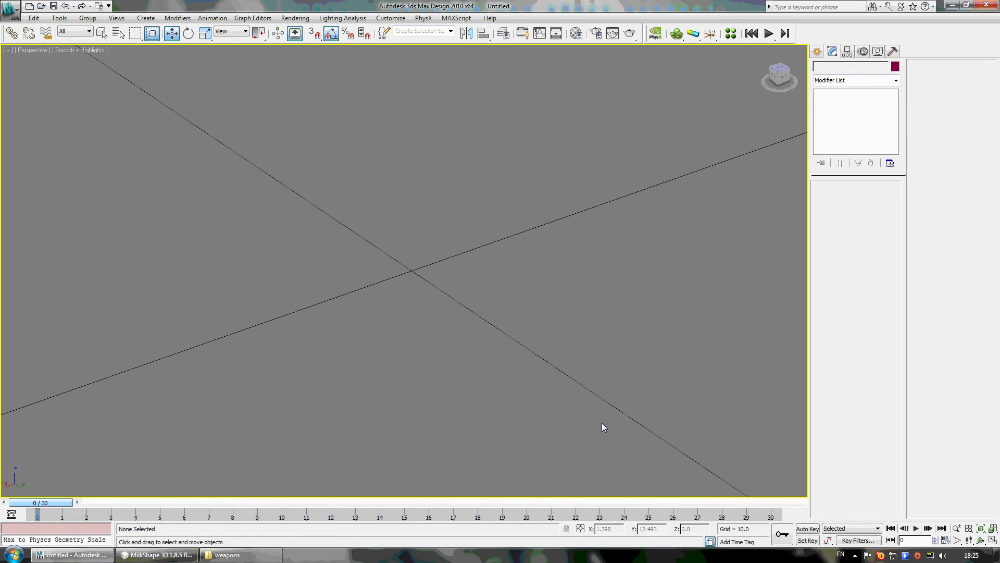
drag(780, 83, 74, 76)
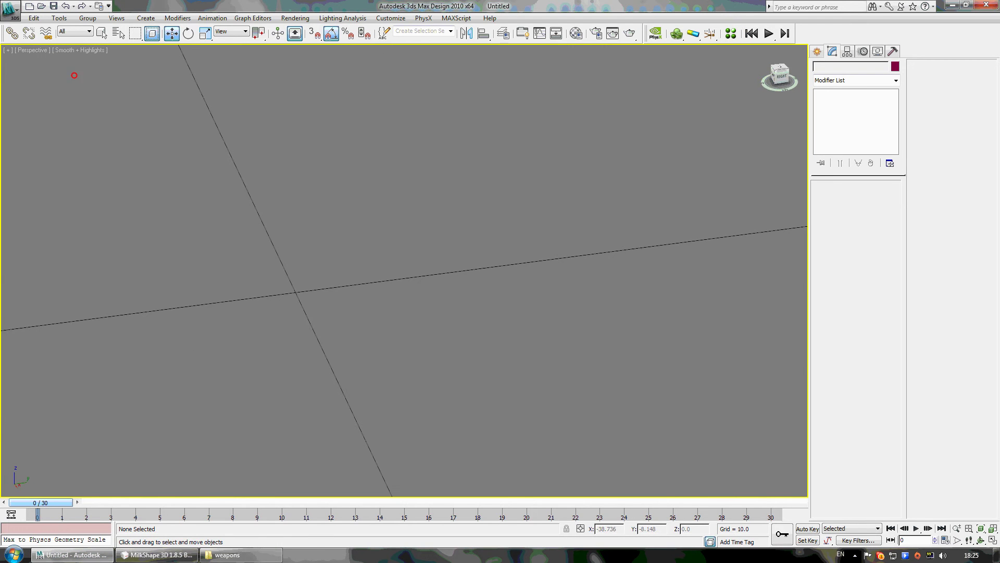
middle_drag(277, 255, 367, 211)
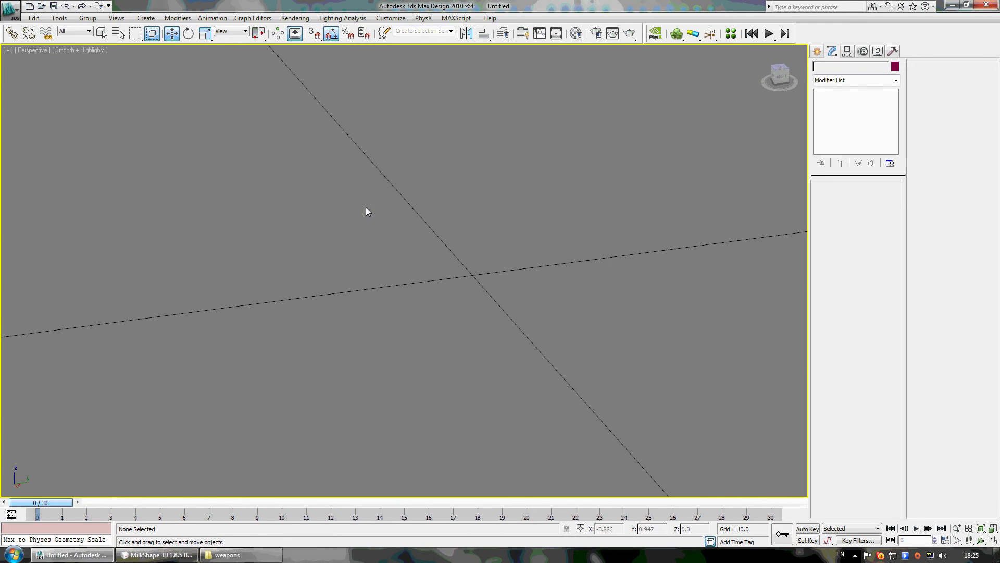
Import djryhlk.3ds from the desktop, merging its objects with the current scene and converting units.
click(9, 10)
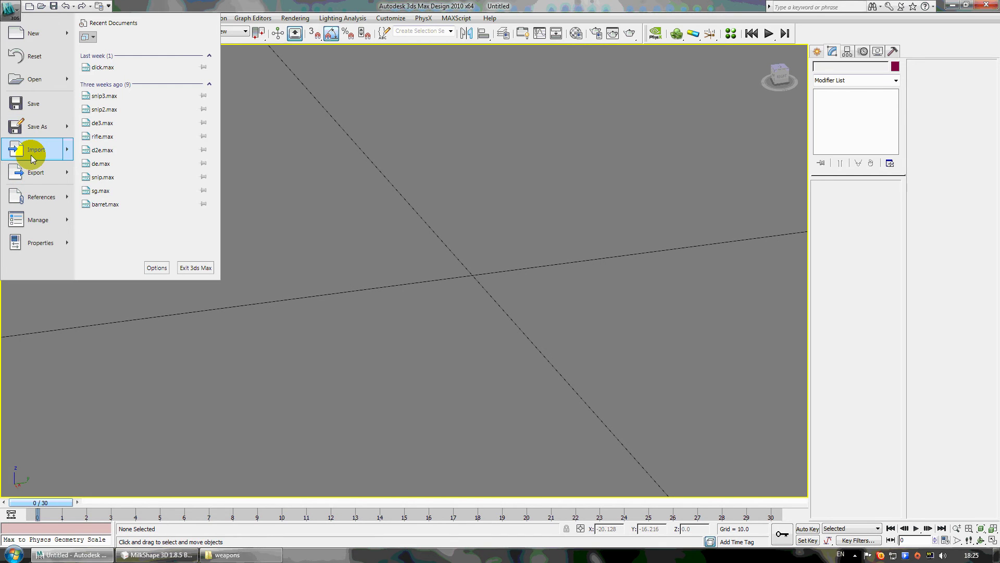
mouse_move(31, 154)
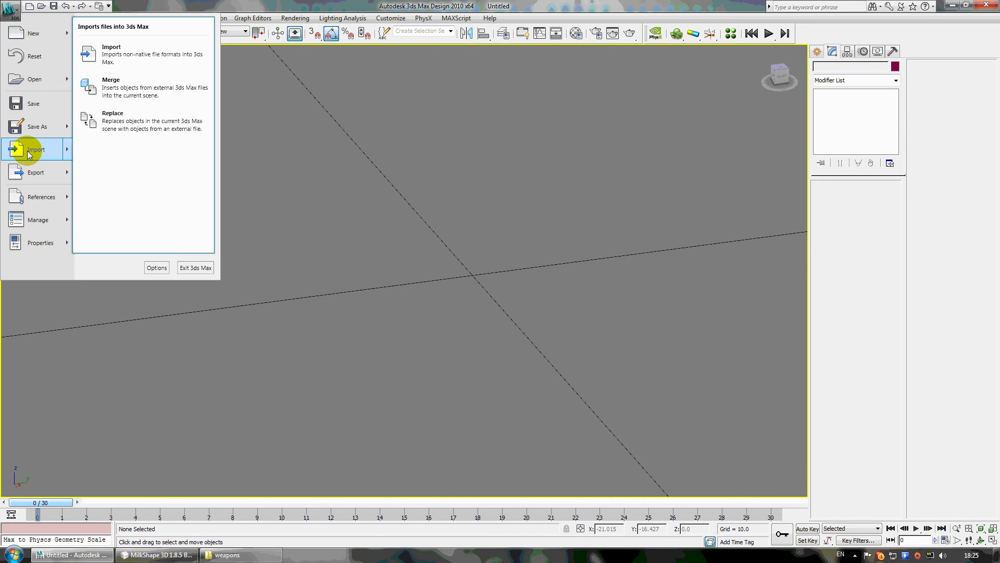
click(27, 151)
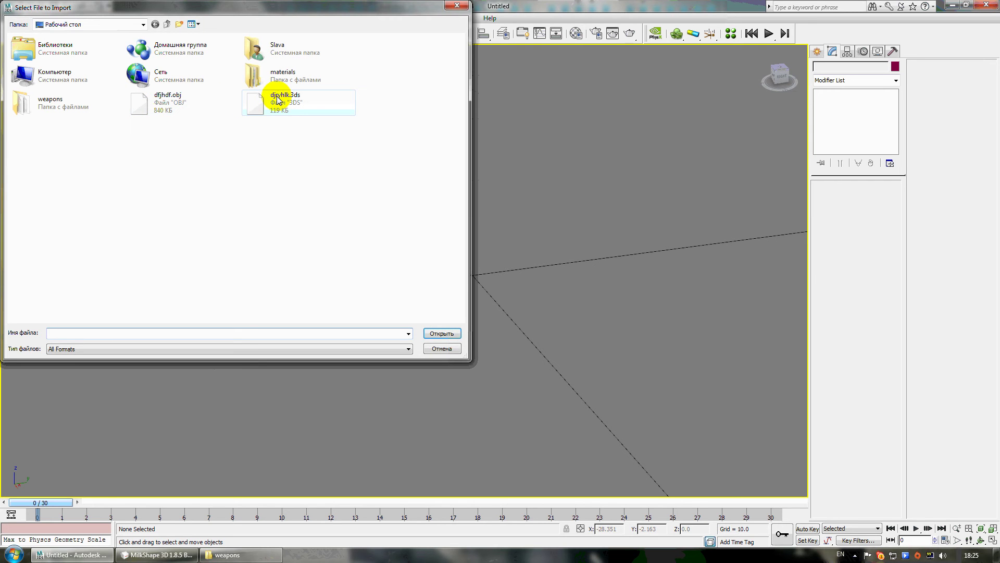
double_click(277, 100)
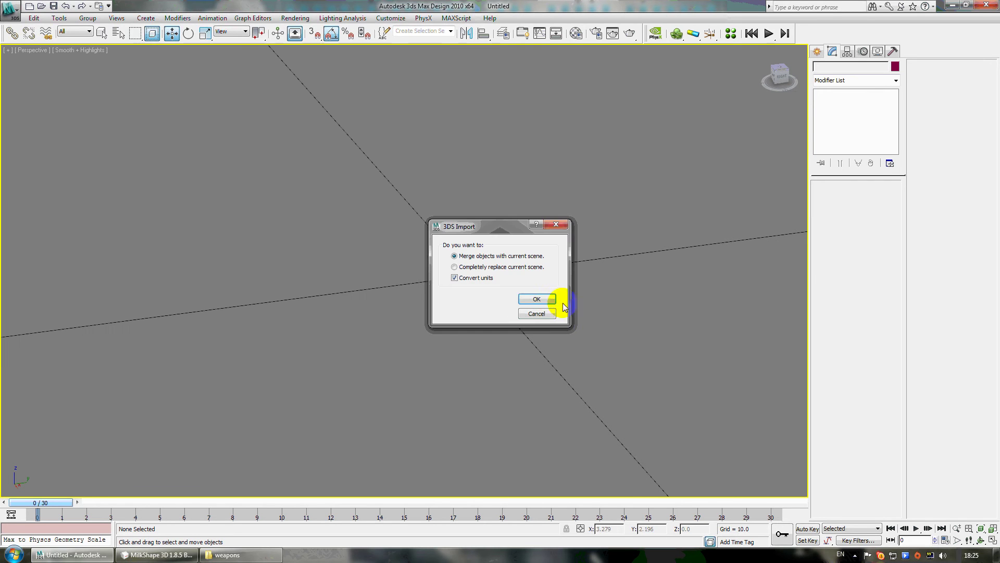
click(554, 300)
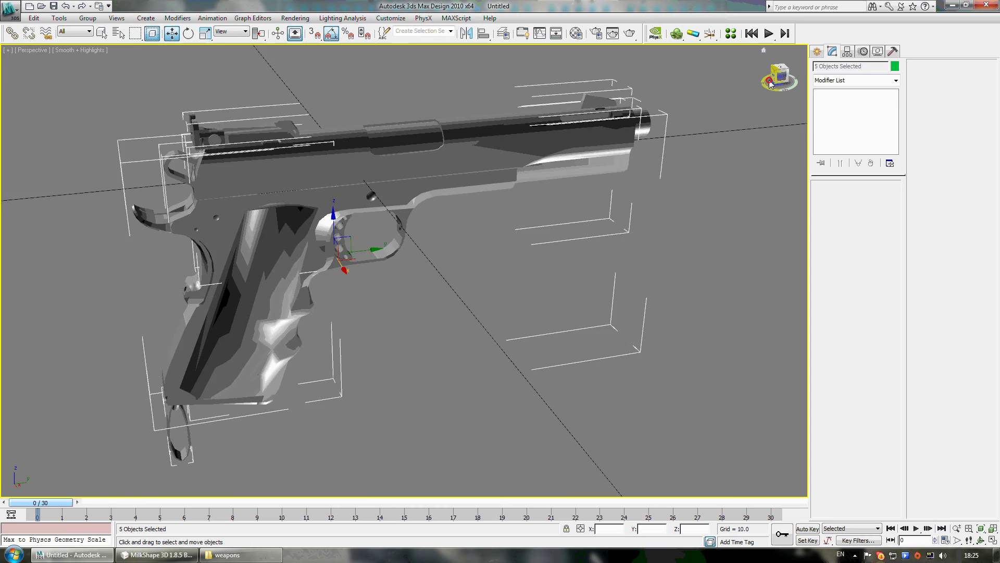
Pick the imported pistol's material into the Material Editor and reset its Specular Level, Glossiness and Soften values to their minimum.
drag(770, 84, 521, 69)
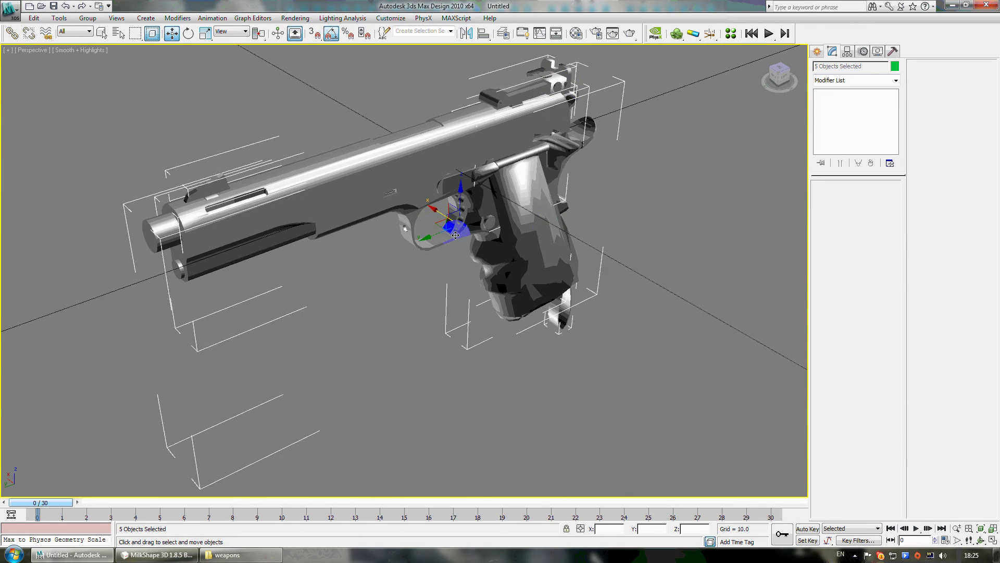
drag(432, 206, 597, 293)
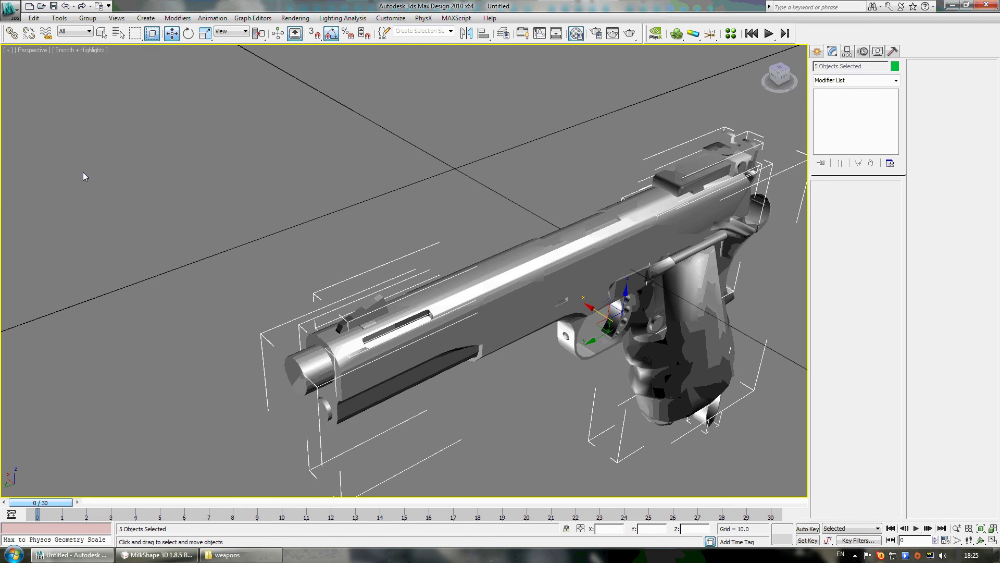
key(m)
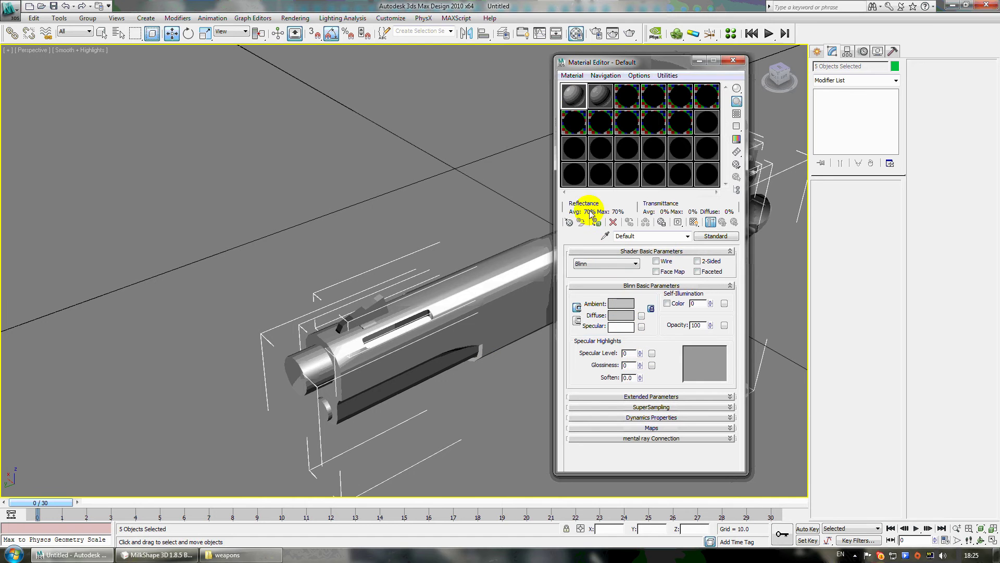
click(604, 235)
click(458, 346)
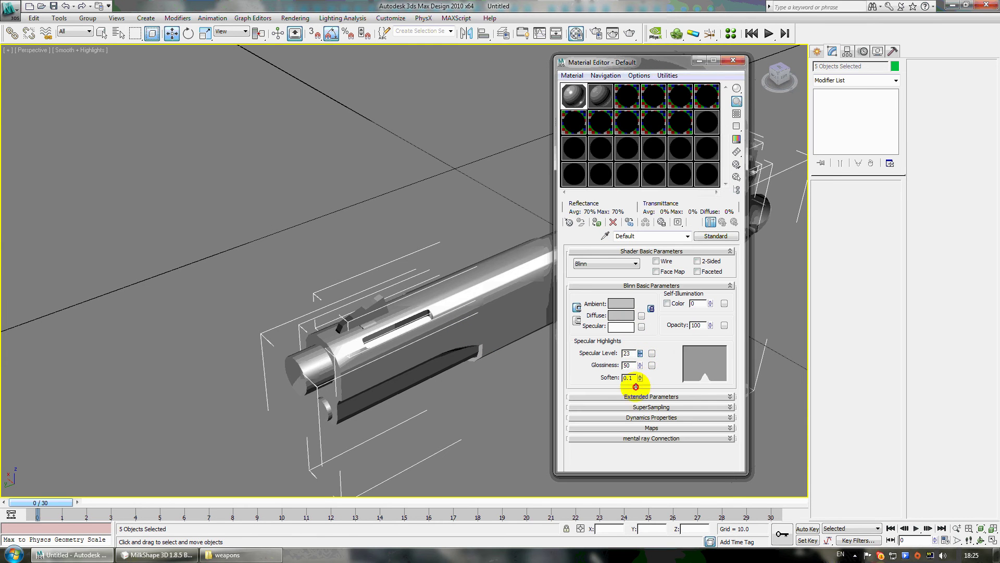
right_click(640, 353)
right_click(640, 365)
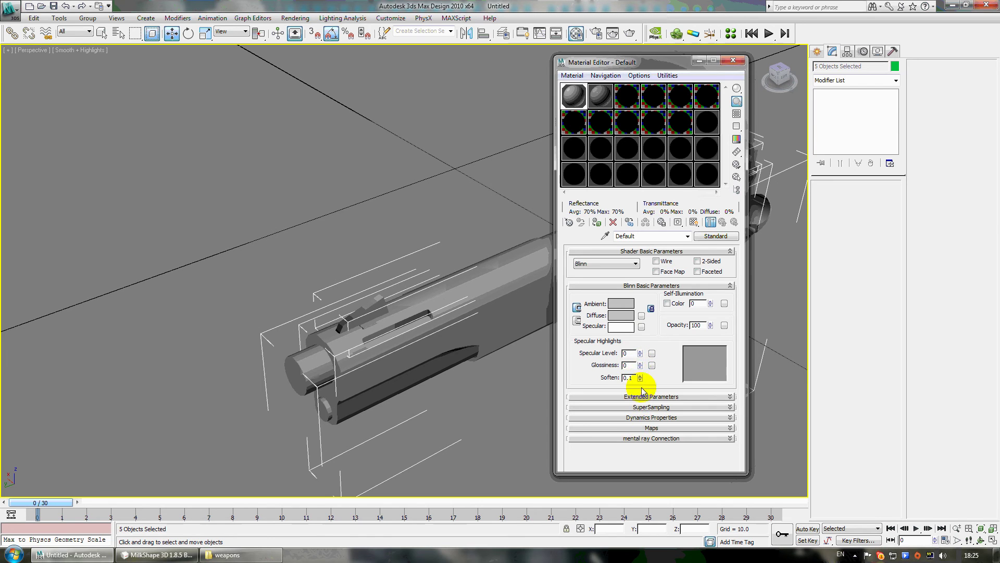
right_click(640, 377)
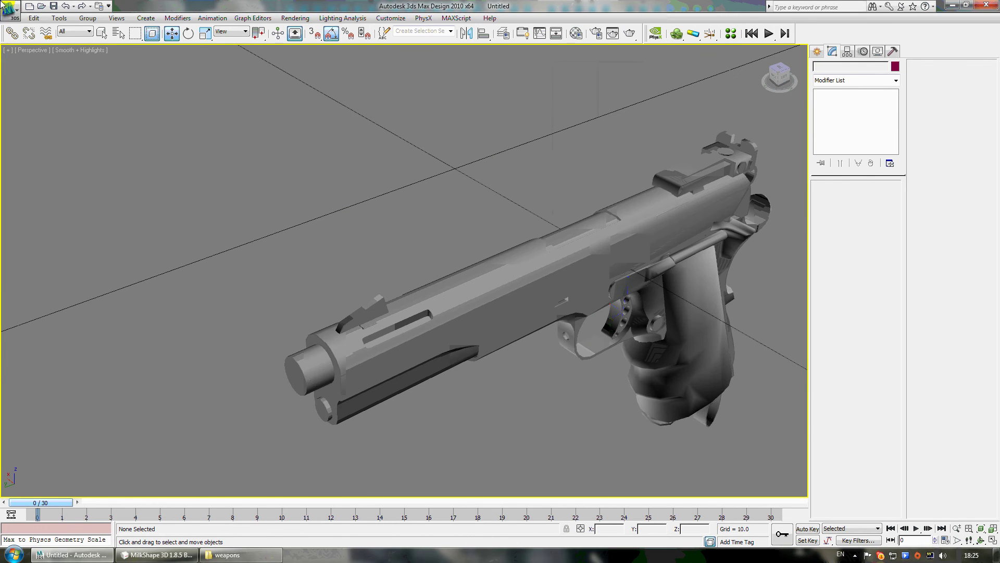
Import dfjhdf.obj with all five objects and default OBJ options, then rotate the new pistol level alongside the 3DS one.
click(7, 7)
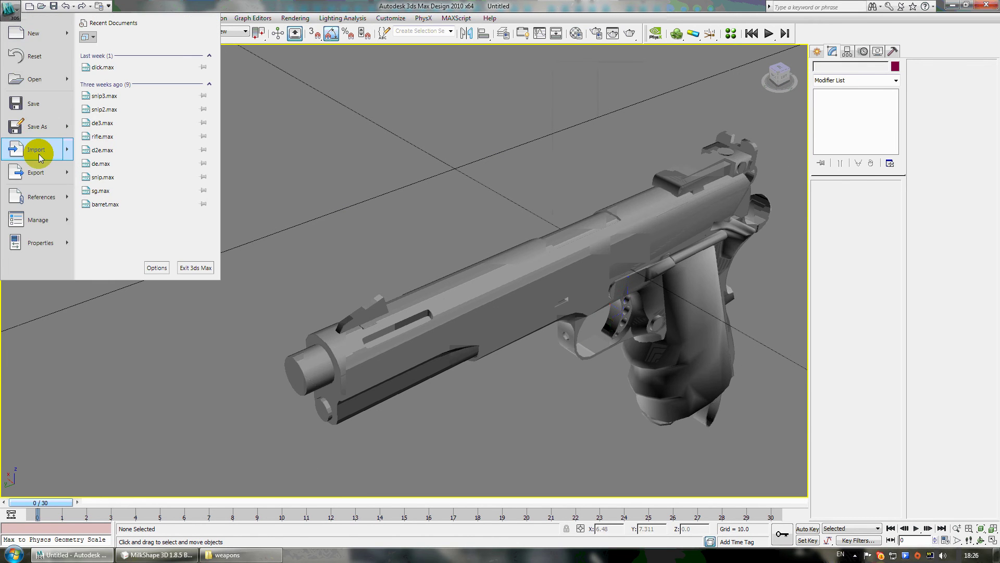
click(38, 155)
double_click(157, 100)
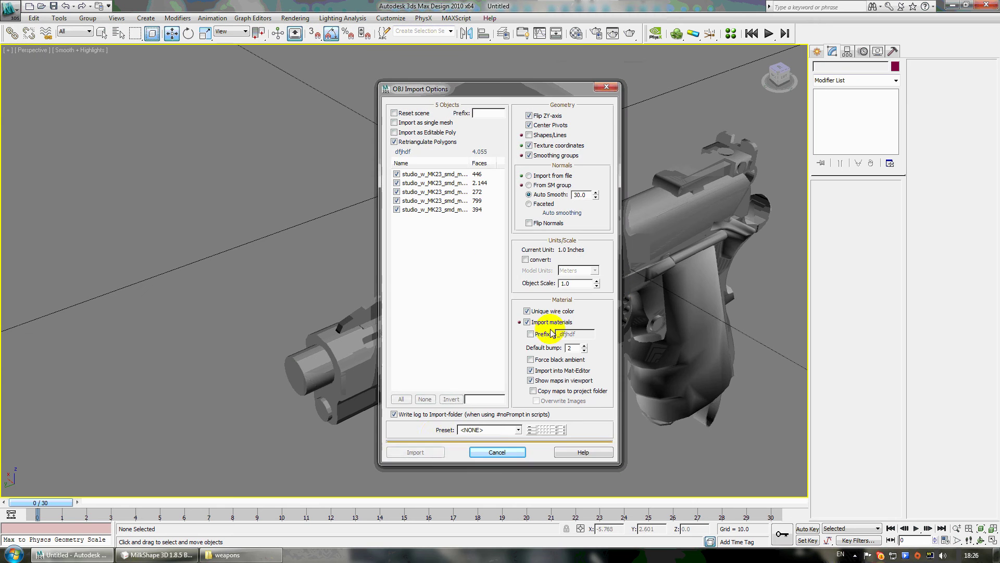
click(426, 451)
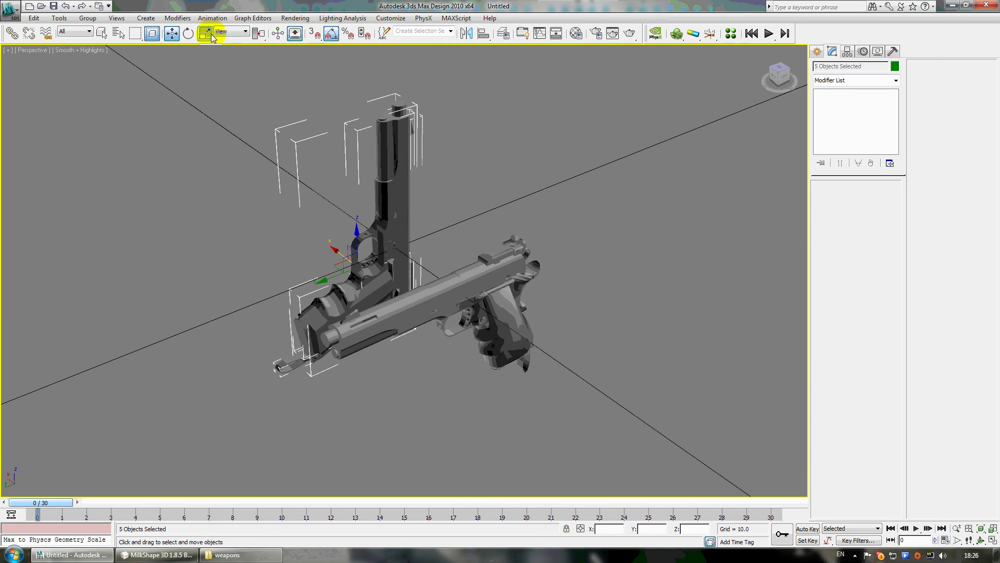
click(188, 34)
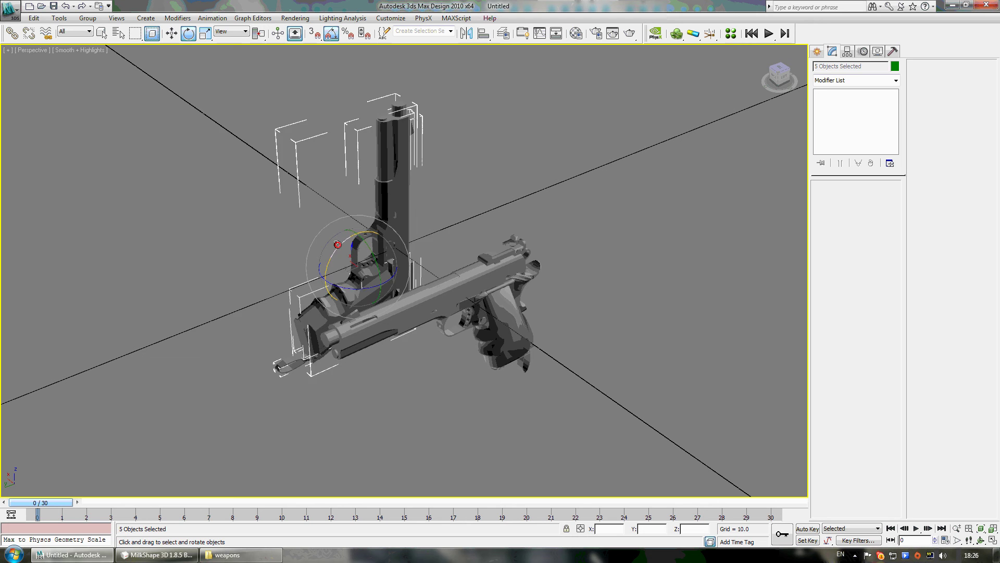
drag(338, 244, 300, 258)
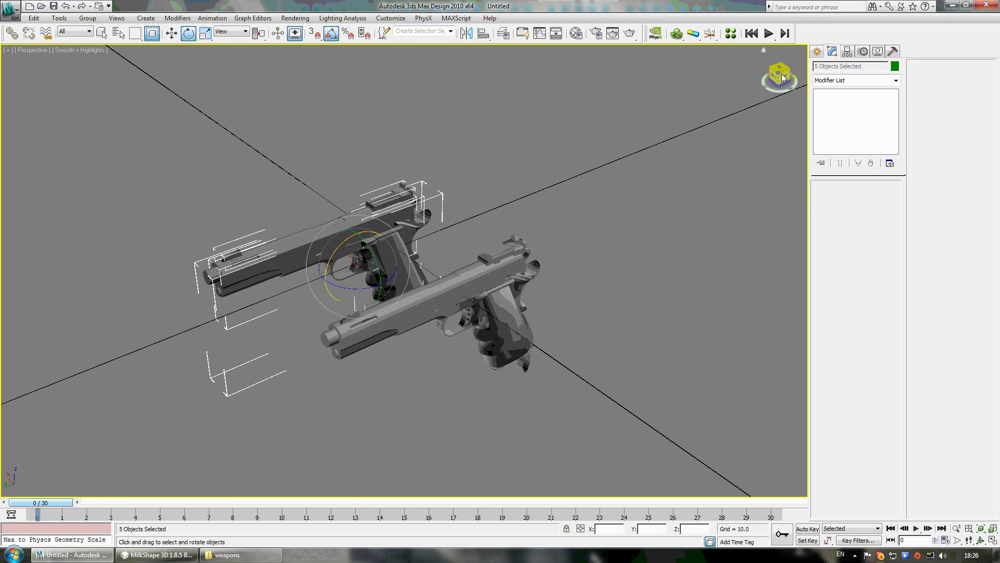
Compare the surface shading of the OBJ pistol with the 3DS pistol from several sides.
drag(781, 77, 746, 95)
middle_drag(277, 397, 439, 395)
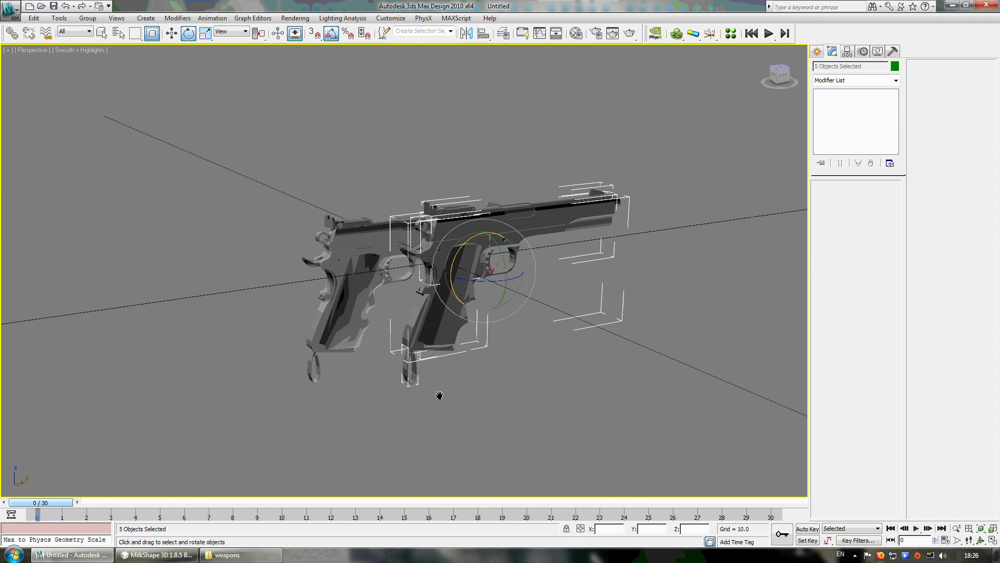
scroll(439, 395, up, 5)
middle_drag(563, 398, 651, 336)
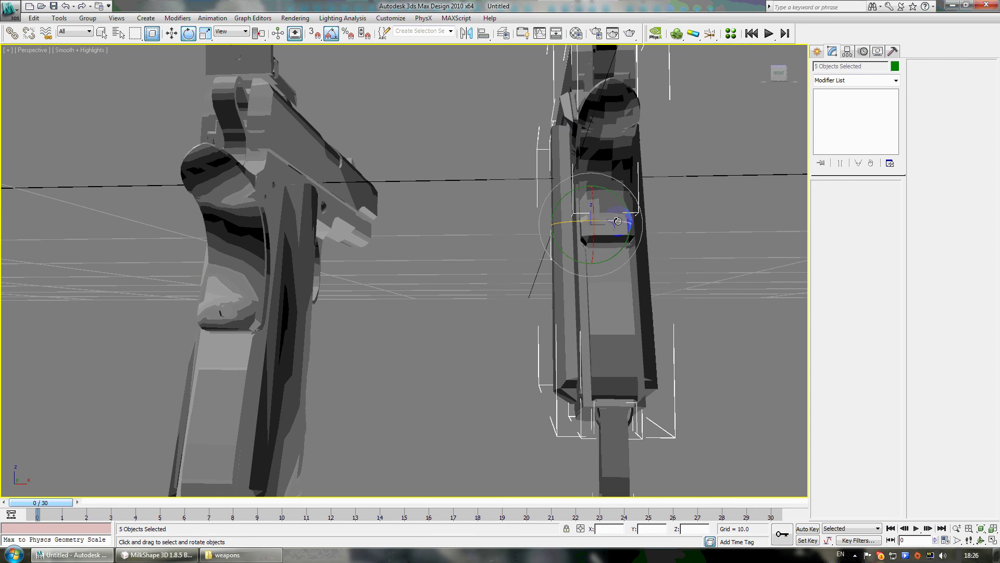
drag(779, 72, 683, 88)
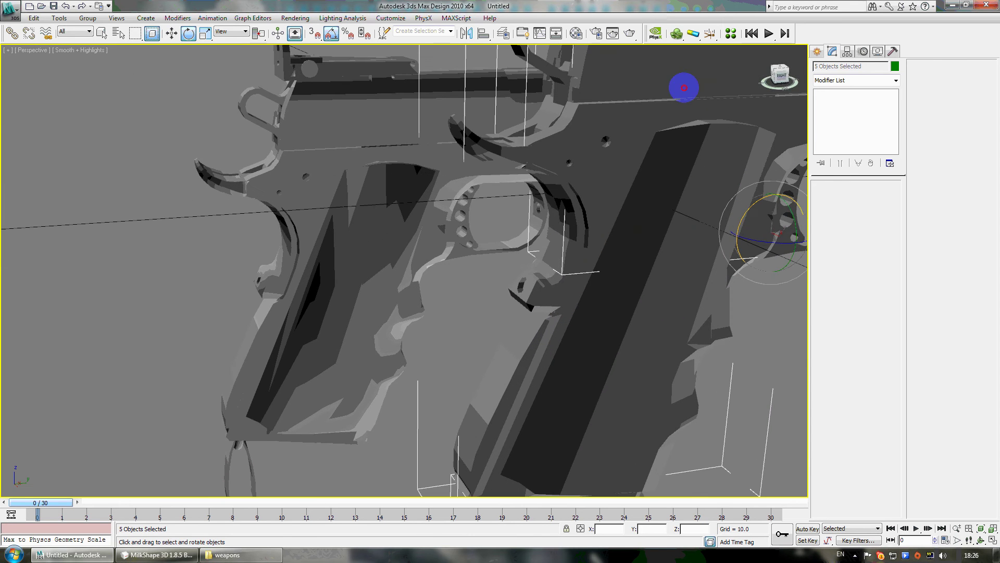
middle_drag(605, 230, 446, 268)
scroll(445, 268, down, 4)
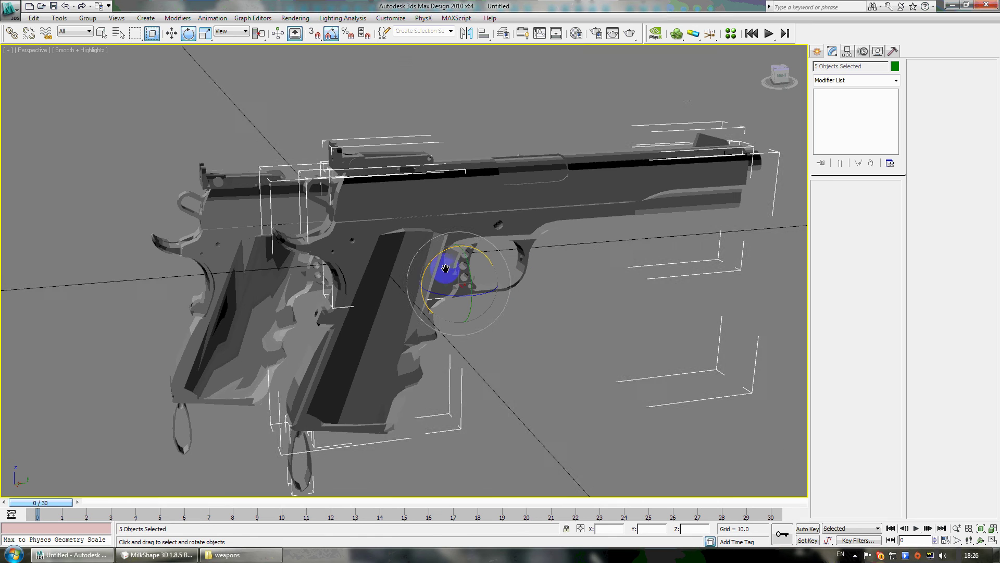
click(781, 75)
middle_drag(272, 256, 379, 229)
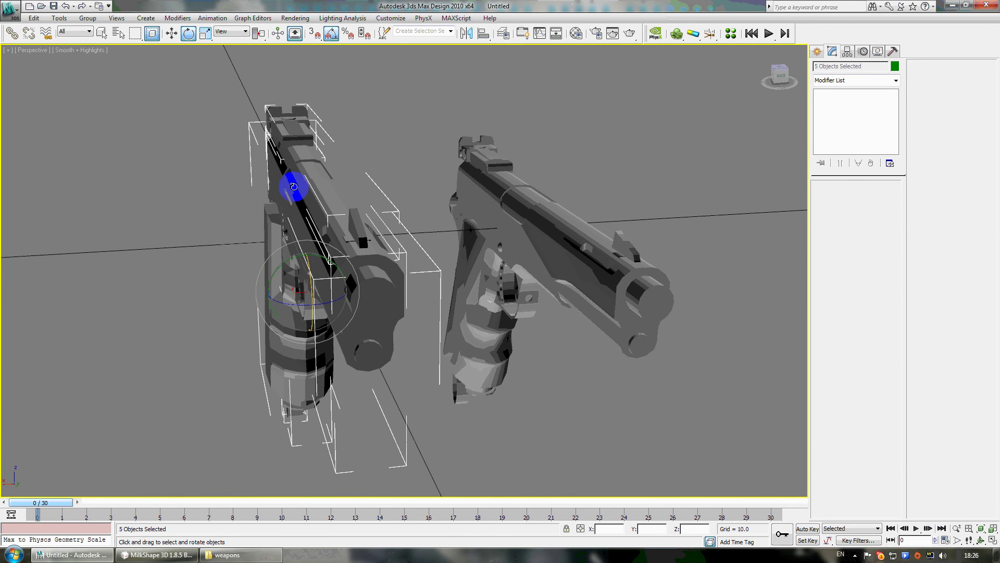
right_click(540, 219)
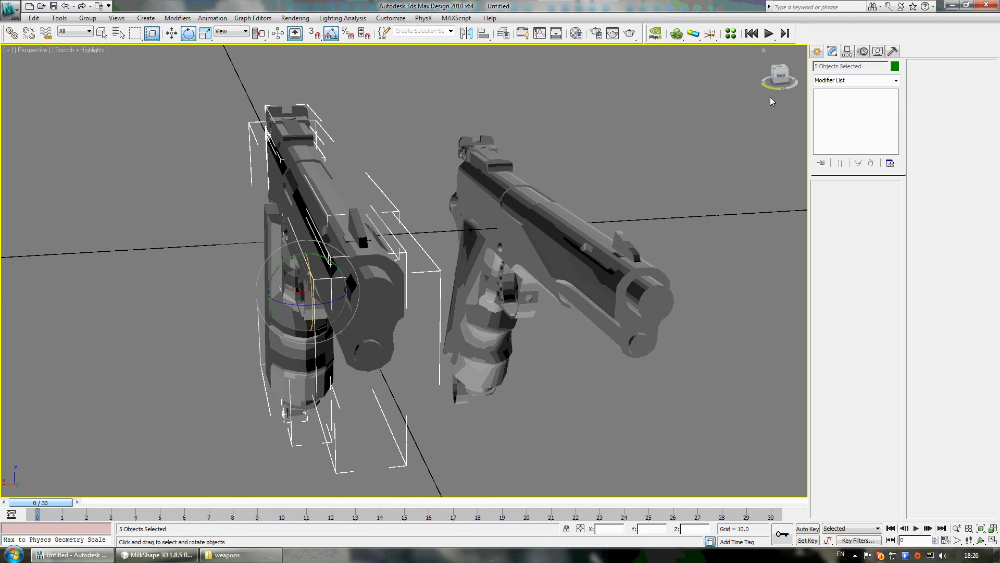
drag(785, 82, 715, 75)
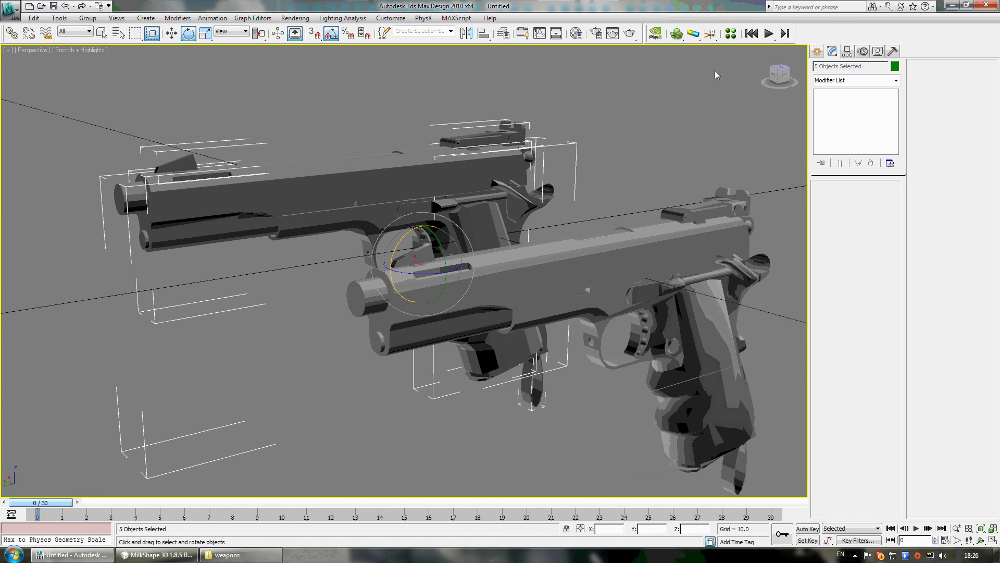
drag(790, 78, 765, 97)
middle_drag(478, 145, 475, 209)
Apply a Vertex Weld modifier to the selected OBJ pistol parts and set its threshold to 0.0.
click(896, 80)
drag(895, 96, 890, 334)
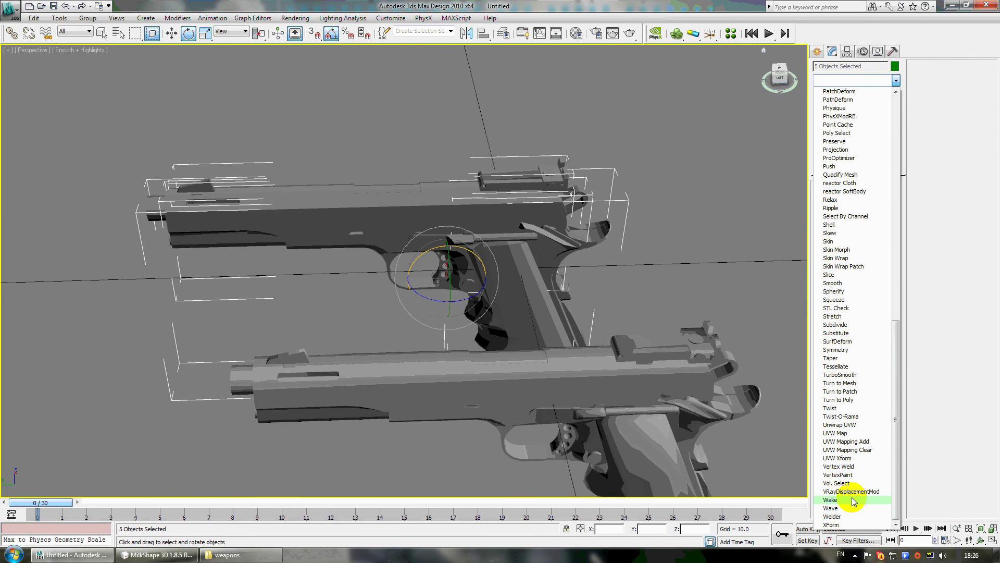
click(839, 466)
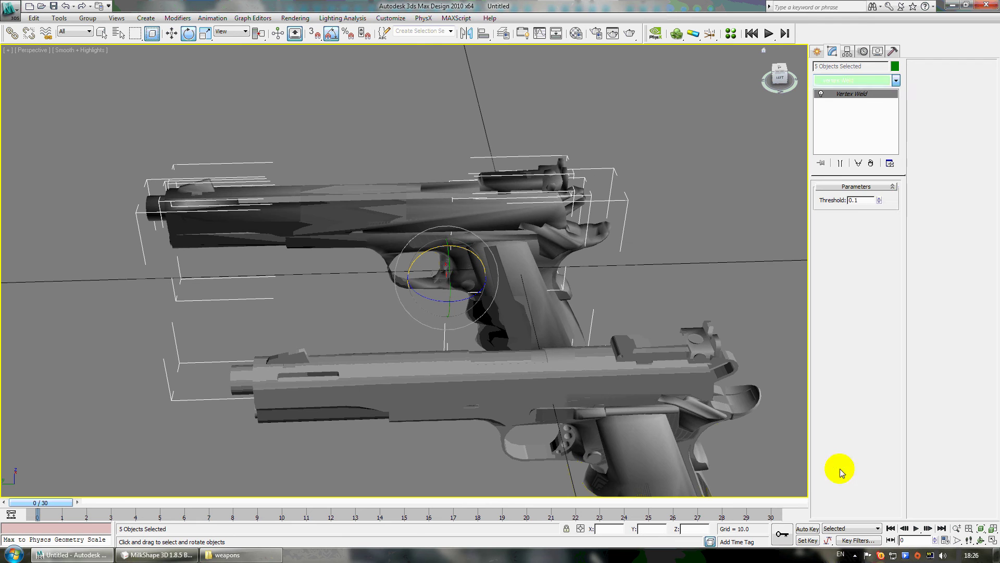
click(879, 203)
click(879, 203)
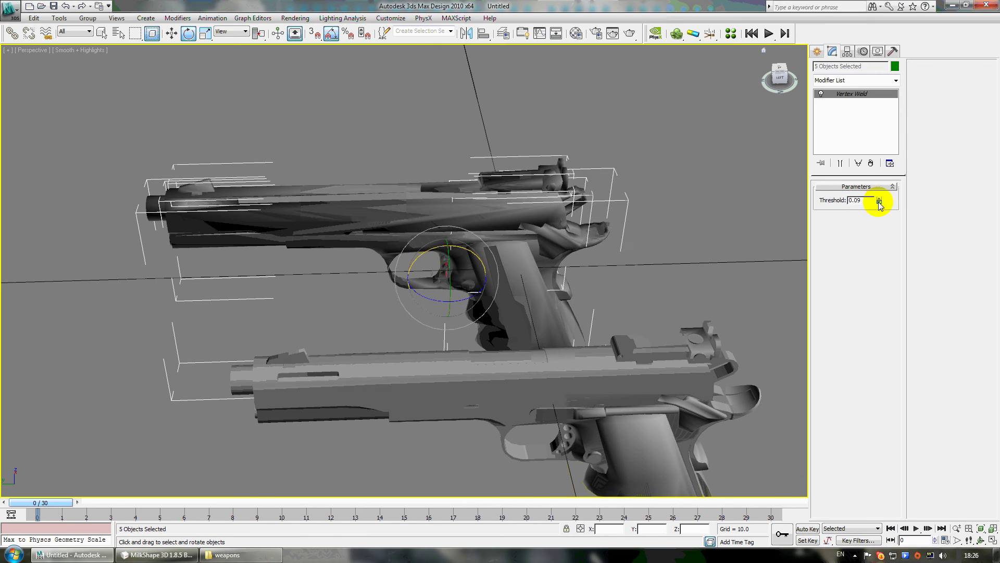
click(879, 202)
click(878, 203)
click(879, 202)
click(880, 202)
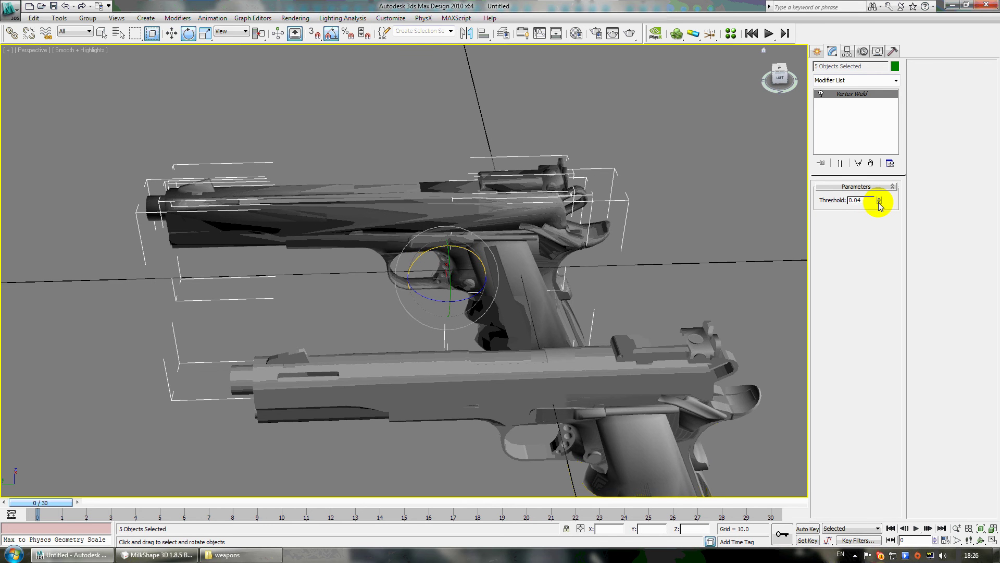
click(880, 202)
click(879, 203)
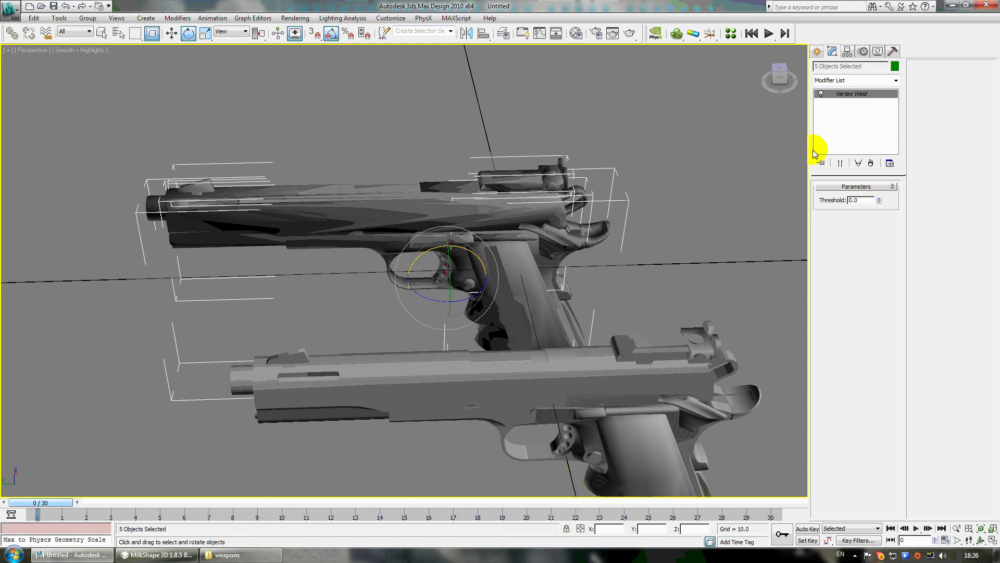
Compare the OBJ pistol's shading with the Vertex Weld modifier switched off and on again.
click(776, 78)
middle_drag(592, 364, 366, 324)
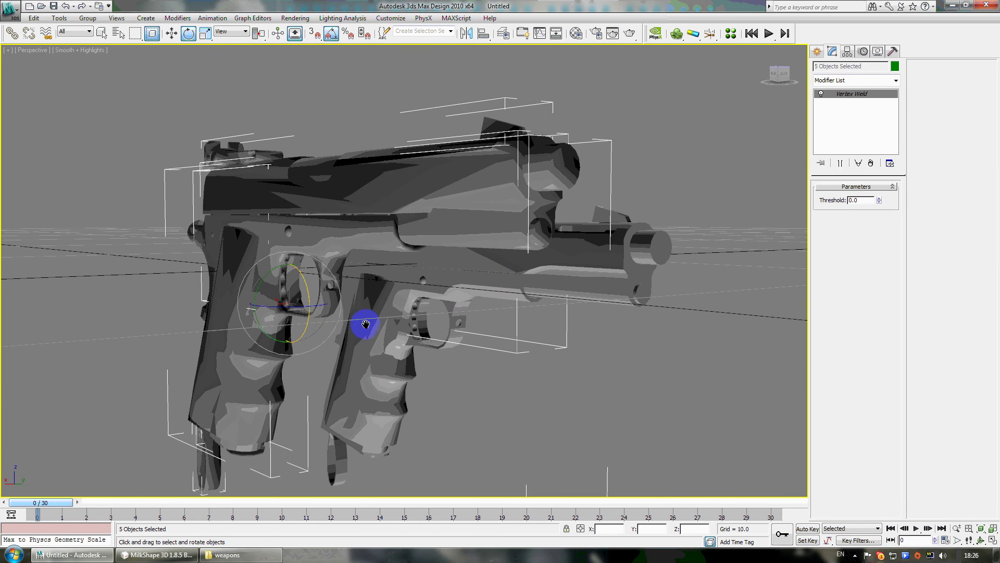
click(821, 94)
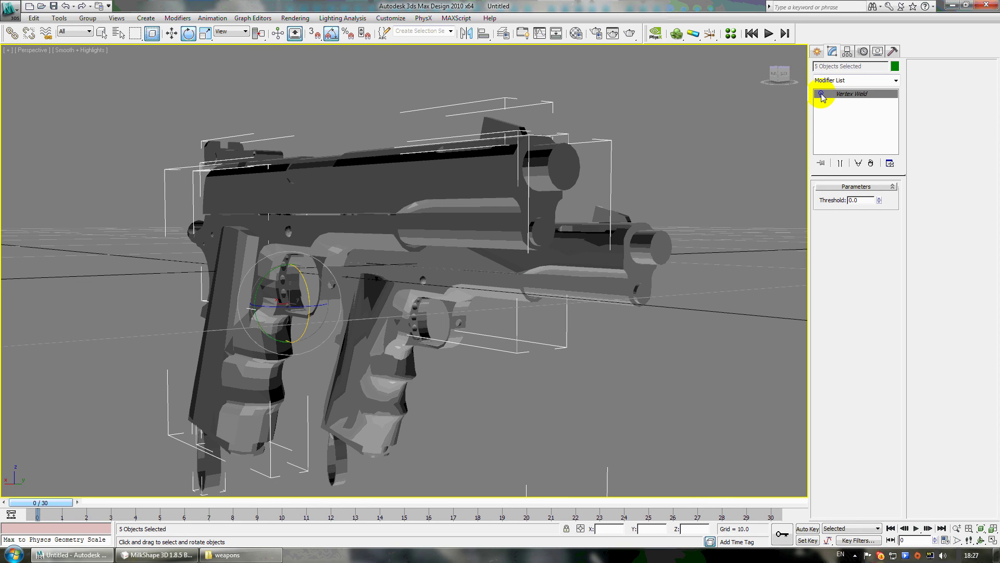
click(821, 95)
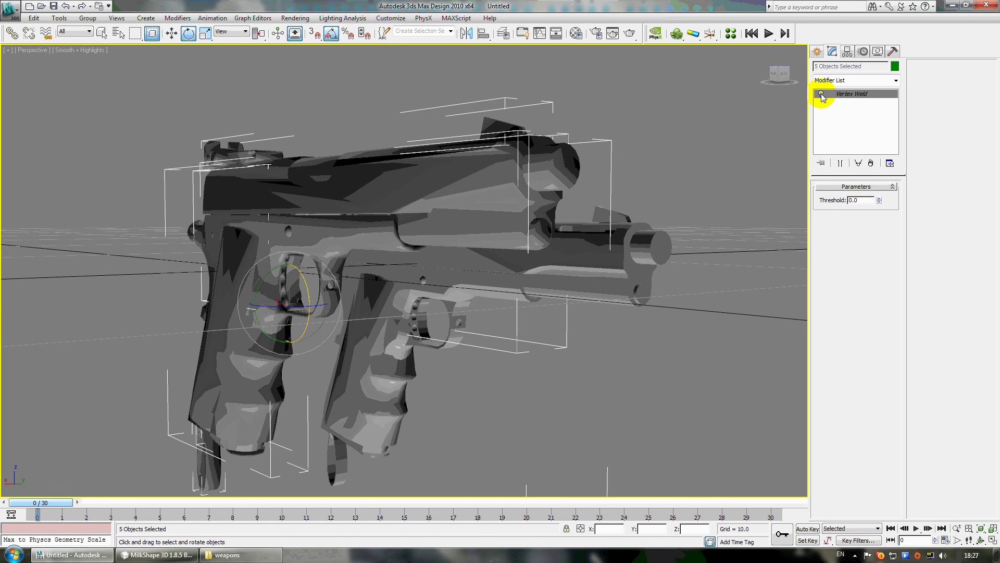
click(777, 77)
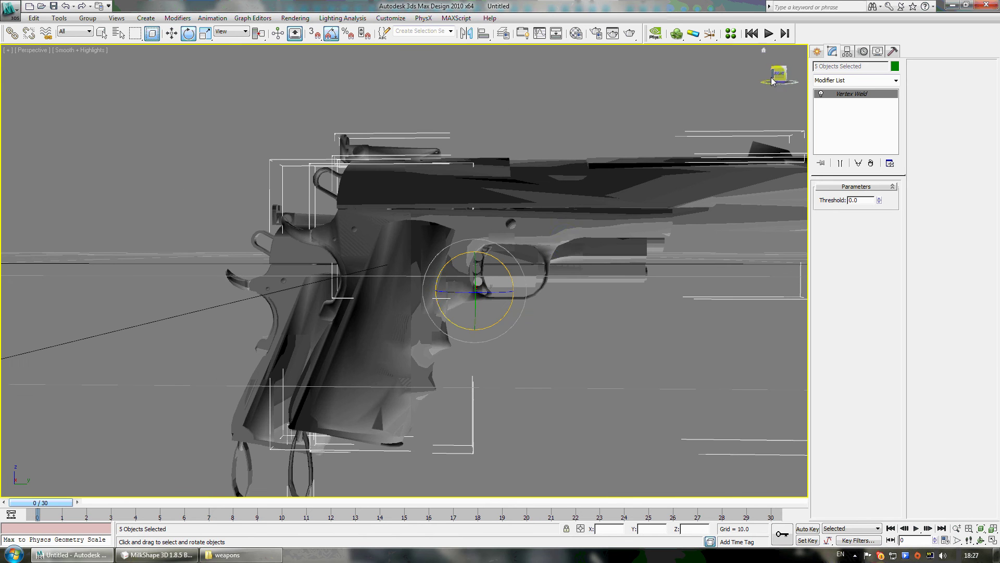
Add a Smooth modifier above Vertex Weld on the selected OBJ pistol parts.
click(896, 80)
drag(896, 105, 894, 375)
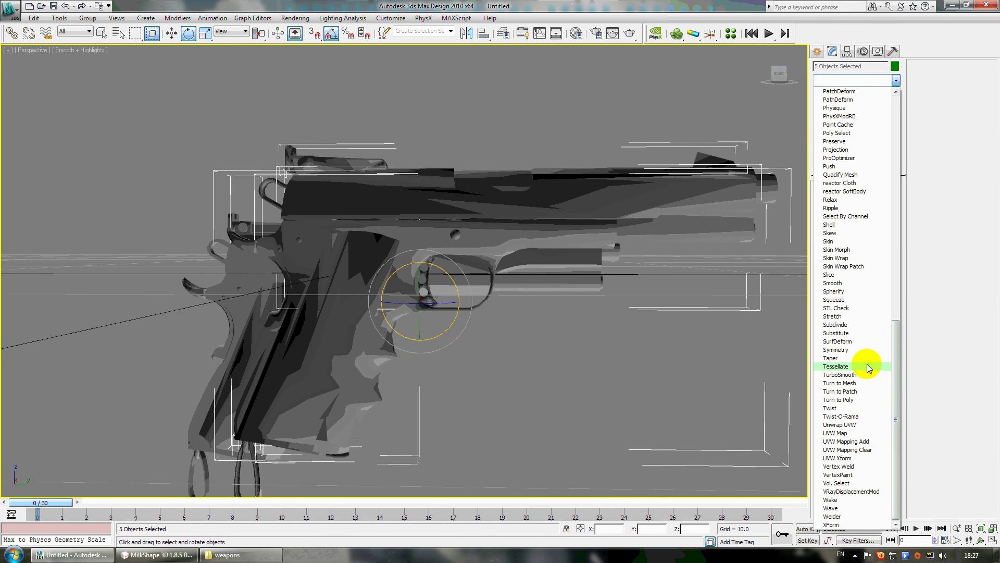
click(843, 284)
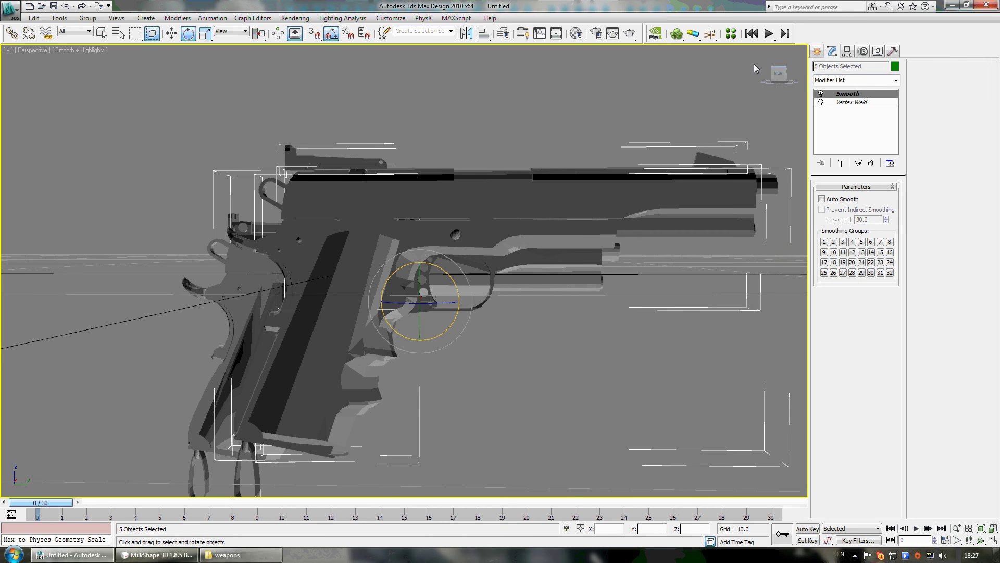
drag(771, 76, 748, 83)
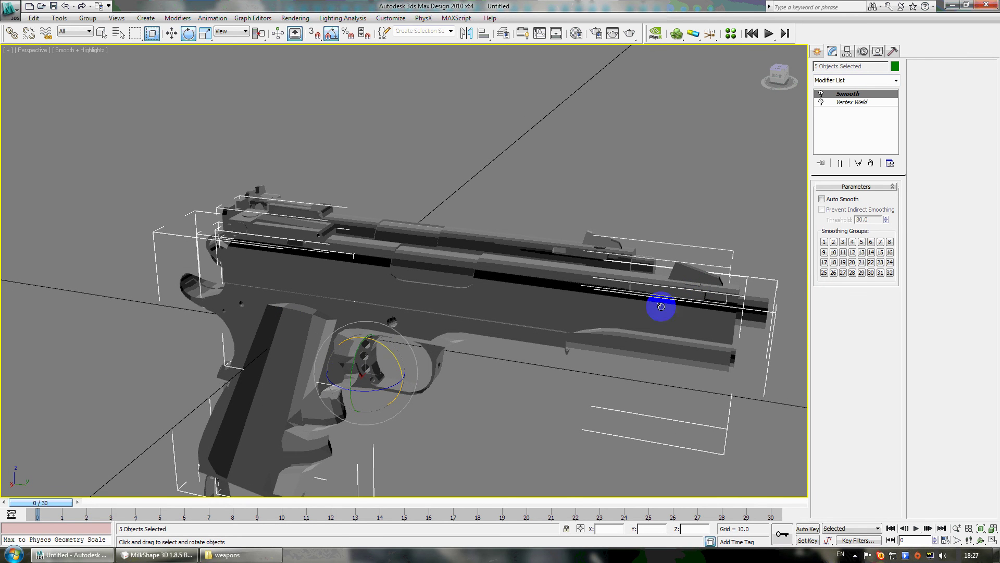
Enable Auto Smooth in the Smooth modifier on the selected OBJ pistol parts.
middle_drag(316, 358, 302, 358)
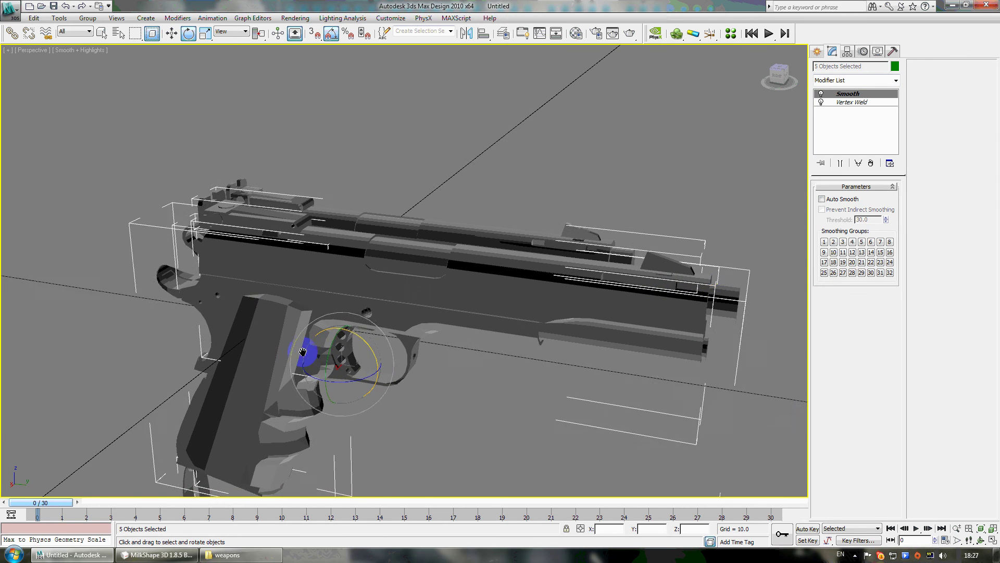
click(821, 199)
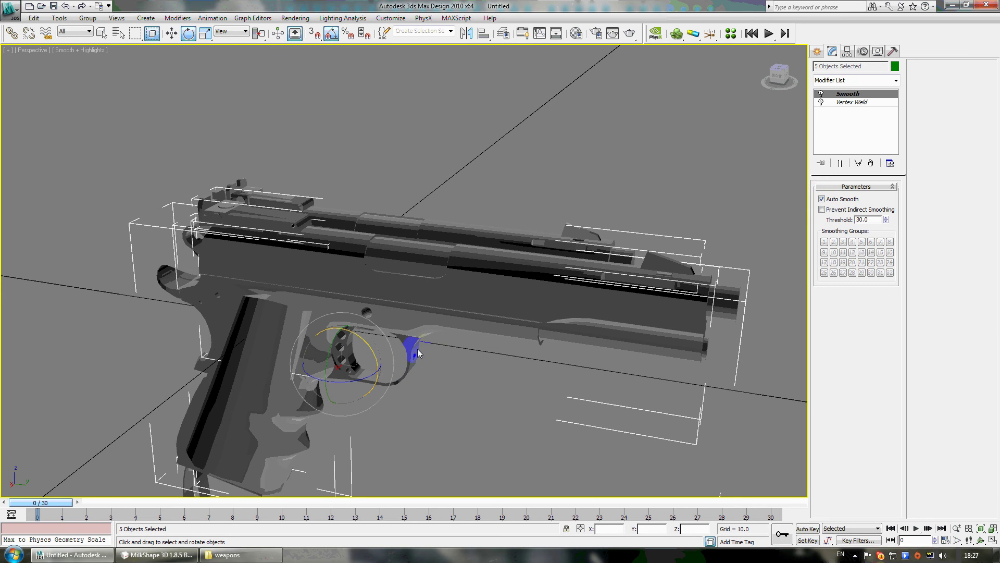
Compare the auto-smoothed OBJ pistol's shading with the 3DS pistol from the side, the rear and close up at the grips.
drag(777, 79, 599, 69)
middle_drag(150, 305, 407, 307)
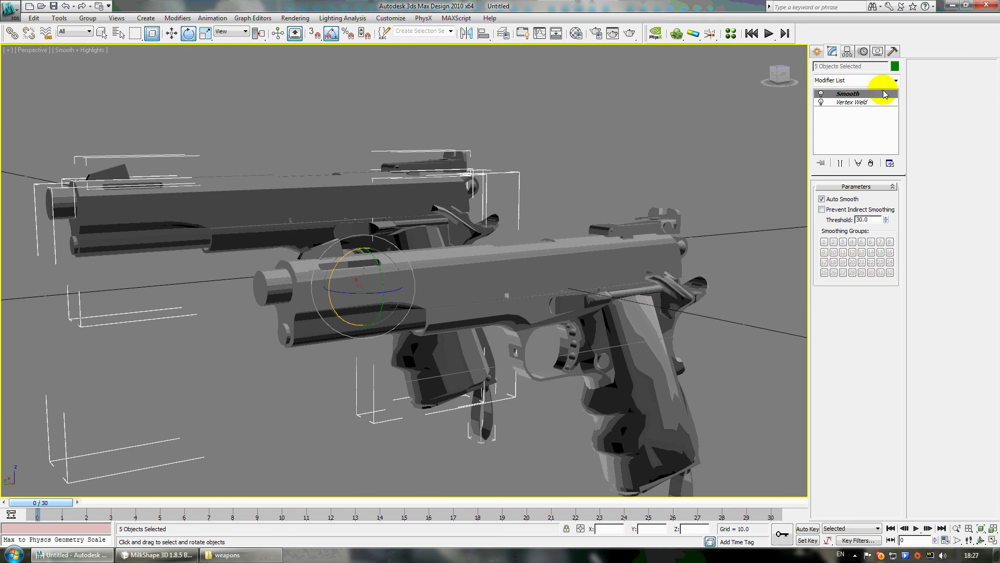
drag(776, 76, 783, 107)
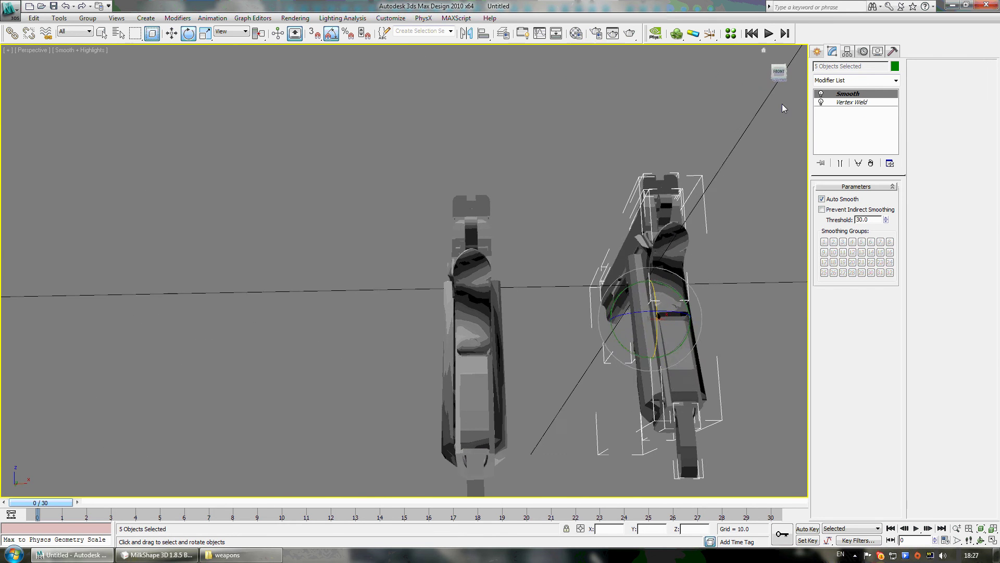
middle_drag(663, 348, 521, 340)
scroll(542, 340, up, 4)
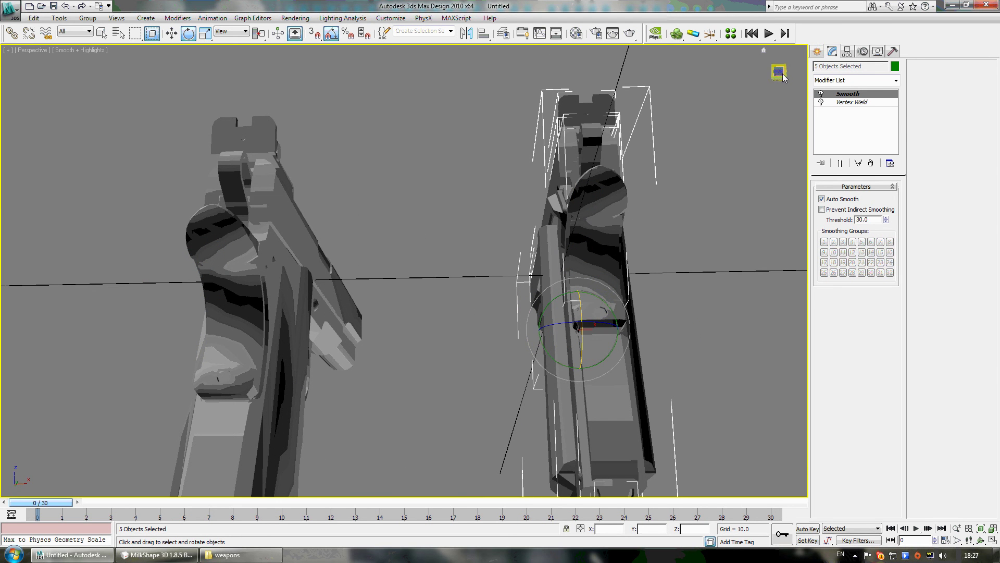
drag(780, 74, 689, 215)
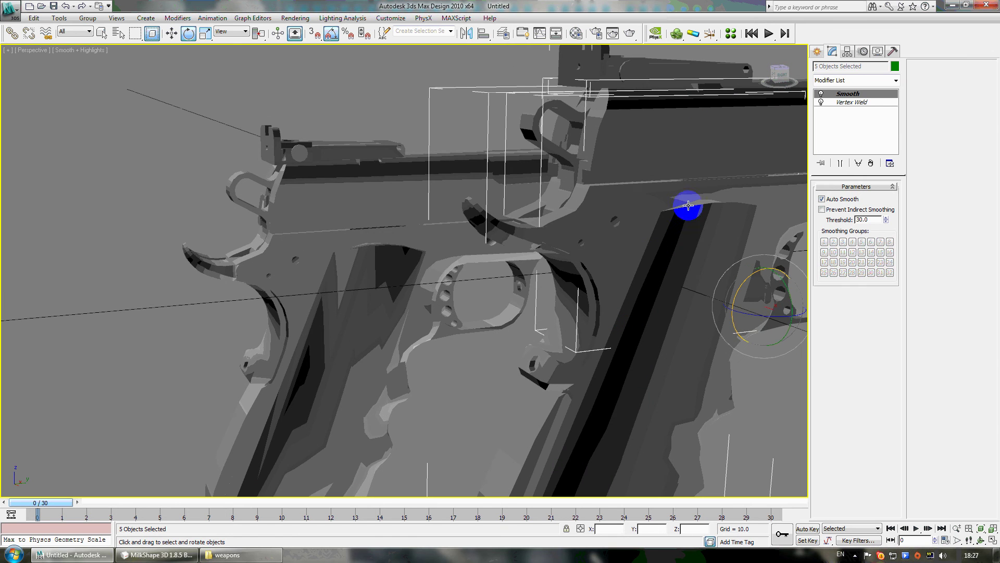
middle_drag(739, 255, 595, 228)
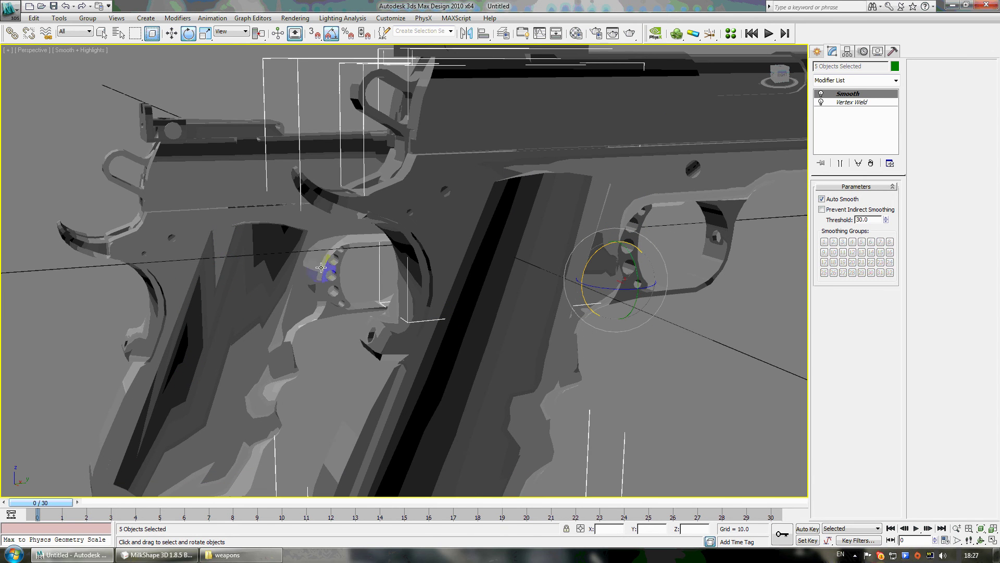
Select the 3DS pistol's editable mesh and examine its grip and slide shading beside the OBJ pistol from opposite sides.
click(217, 278)
middle_drag(281, 304, 335, 272)
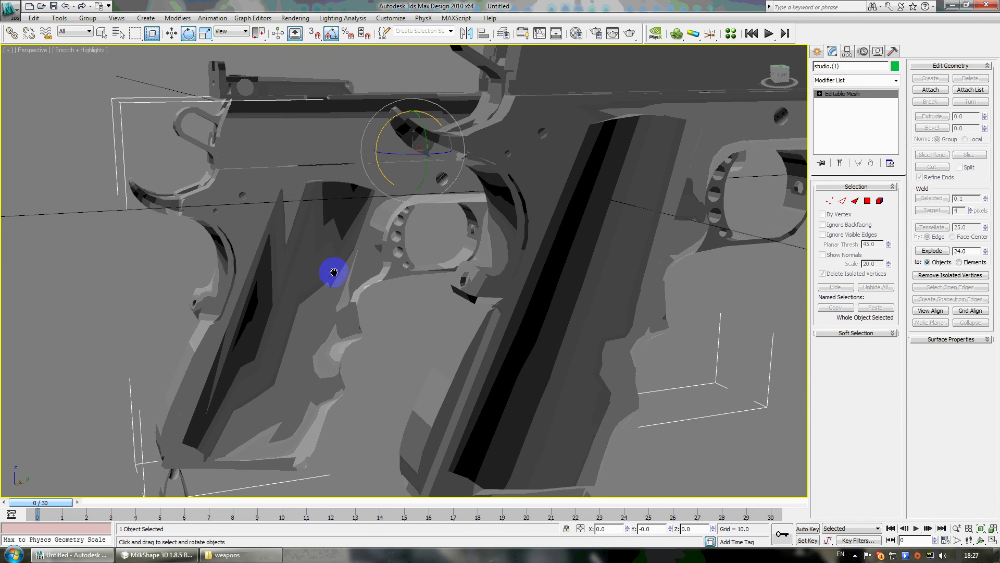
click(780, 76)
scroll(627, 211, down, 5)
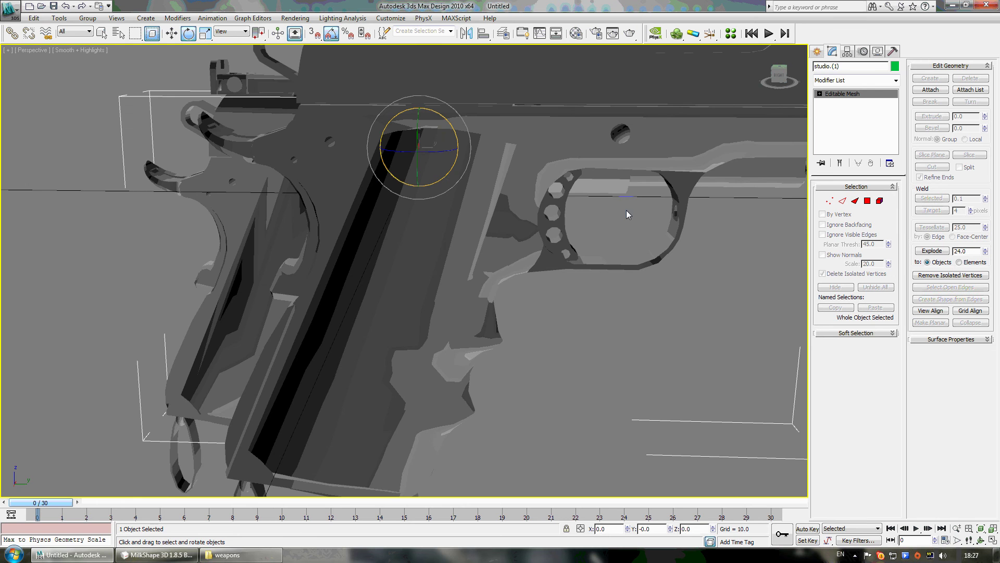
middle_drag(640, 197, 605, 234)
click(786, 81)
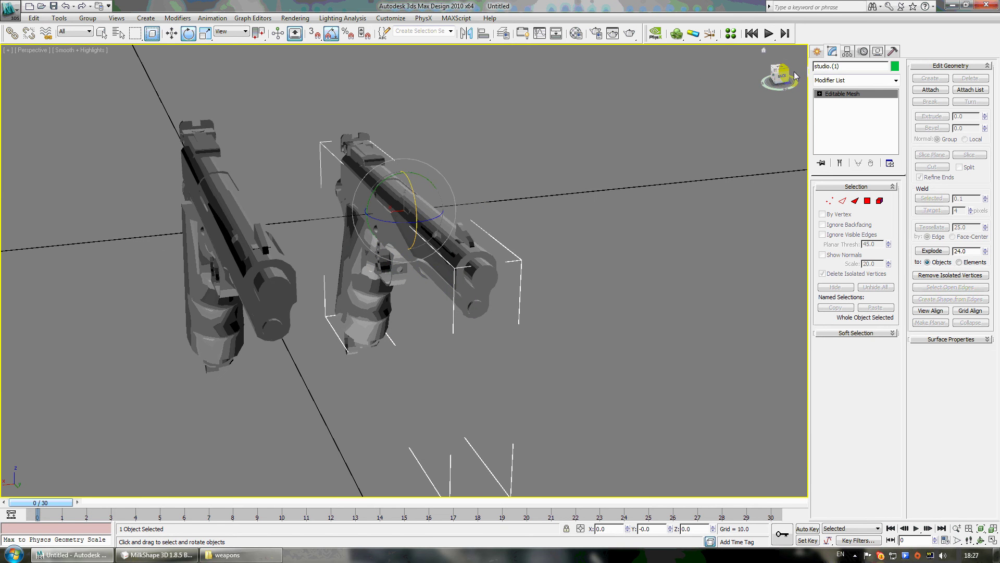
drag(783, 76, 678, 79)
middle_drag(454, 206, 520, 212)
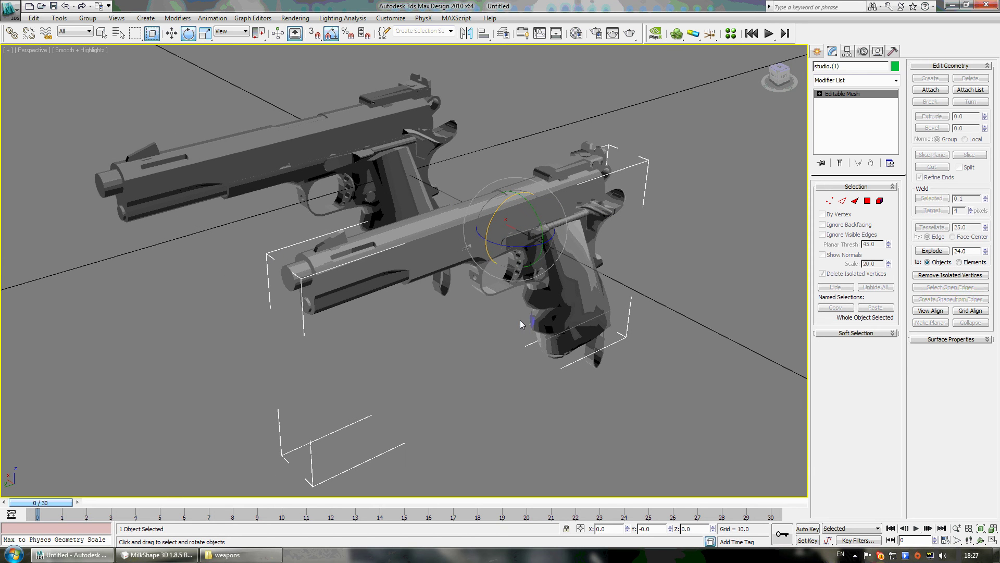
drag(768, 77, 732, 70)
Clear the selection and inspect the slides and trigger guards of both pistols up close for remaining shading differences.
click(532, 123)
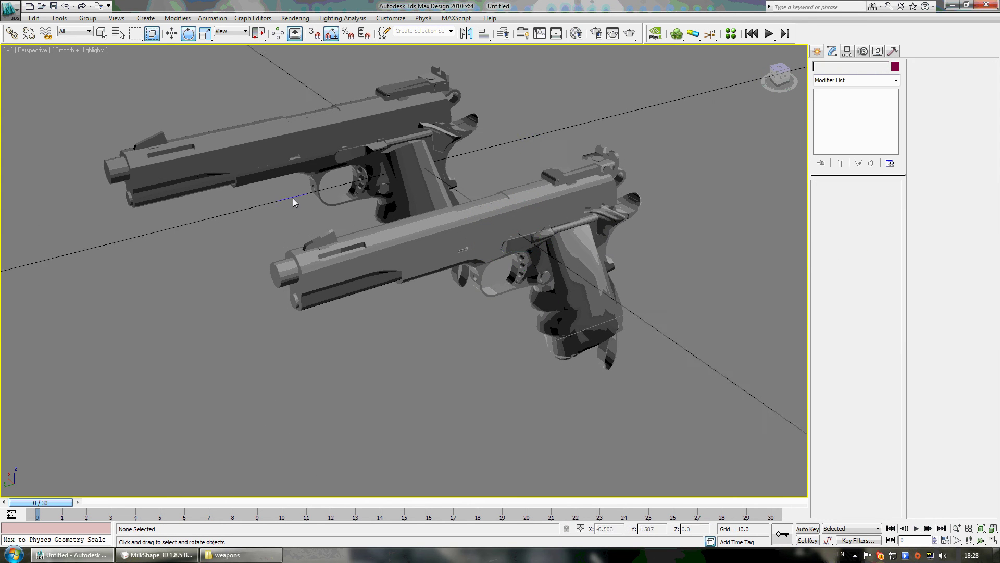
middle_drag(287, 198, 293, 242)
scroll(295, 243, up, 3)
scroll(295, 244, up, 2)
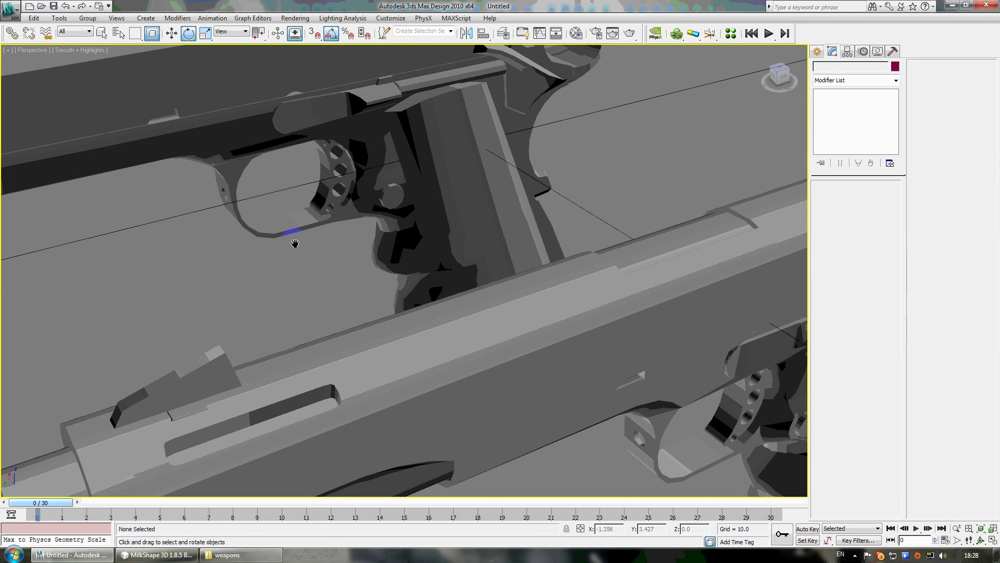
scroll(293, 241, down, 2)
middle_drag(125, 242, 178, 259)
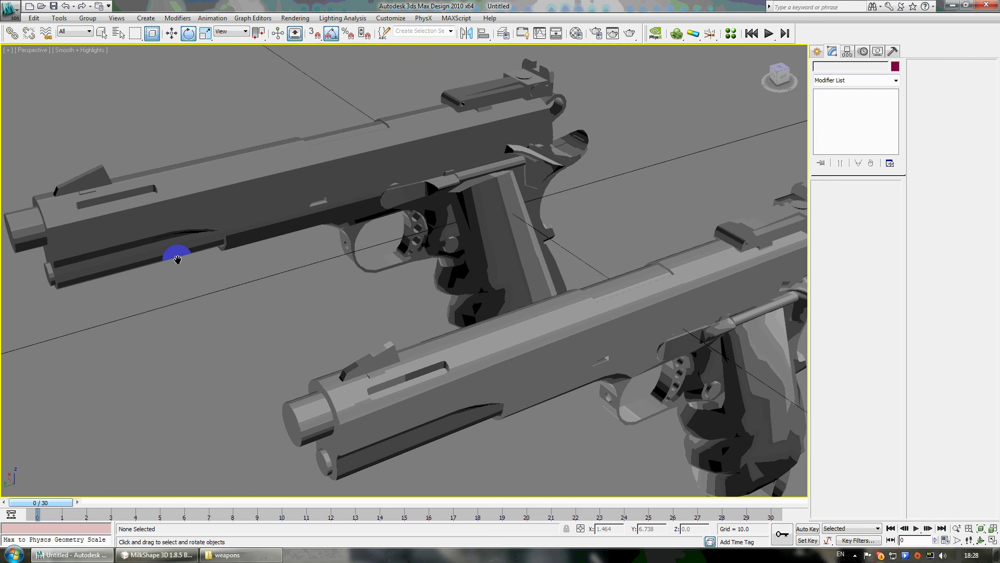